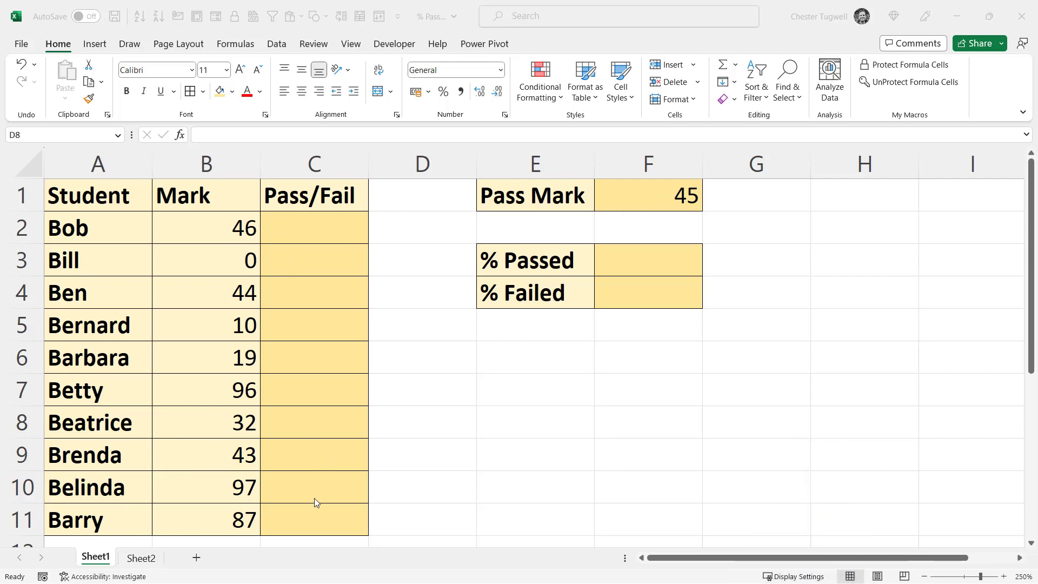
Enter =IF(B2>=$F$1,"Pass","Fail") in C2 and fill it down through C11.
left_click(324, 226)
type("=I")
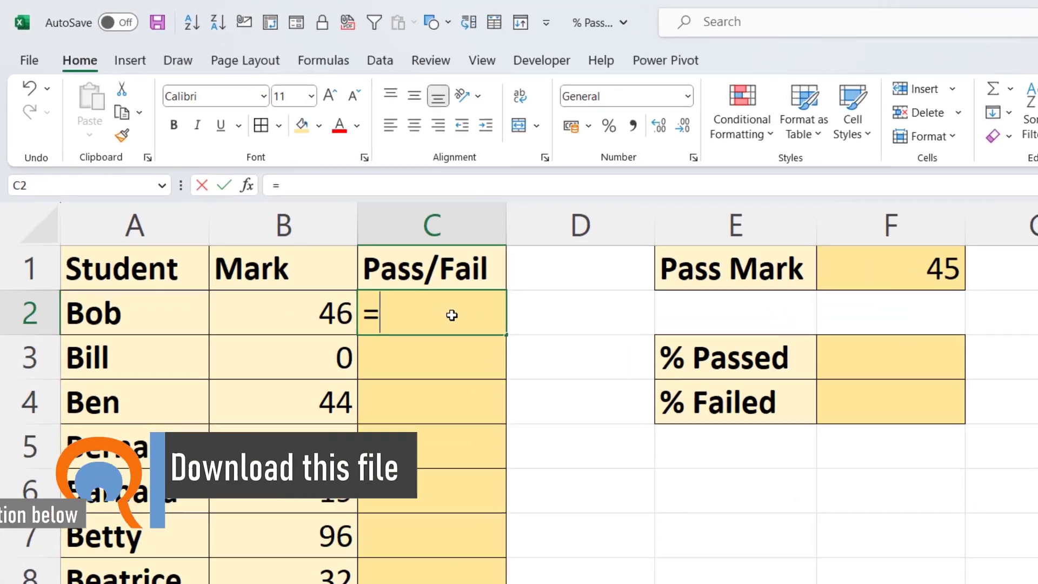
type("F")
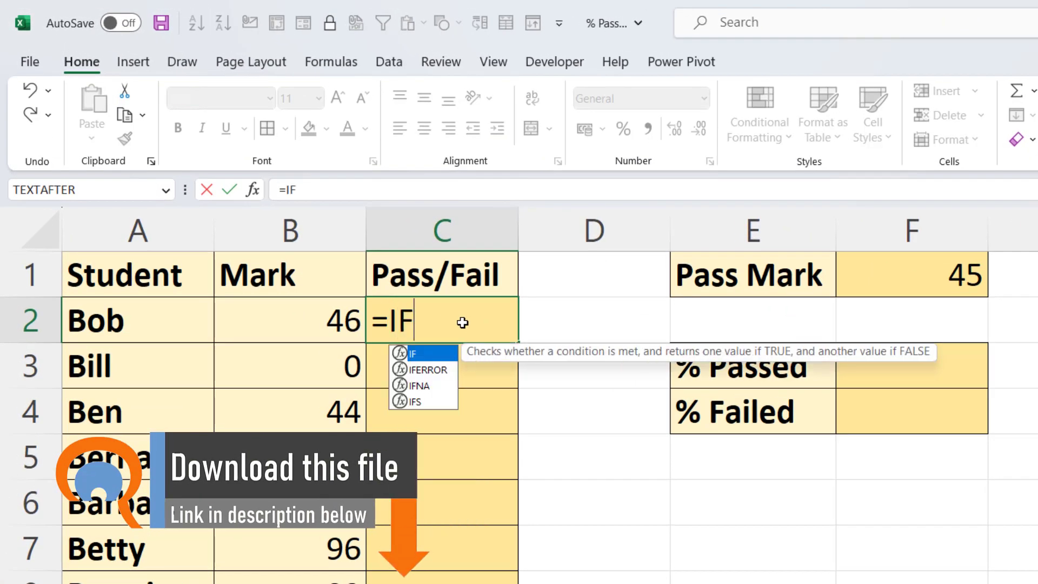
type("(")
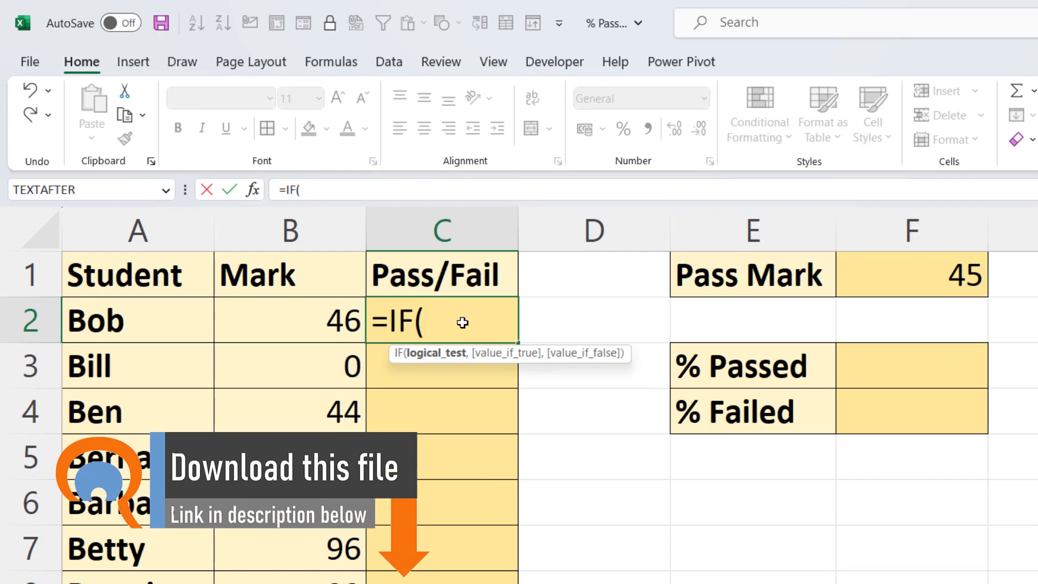
left_click(326, 320)
type(">")
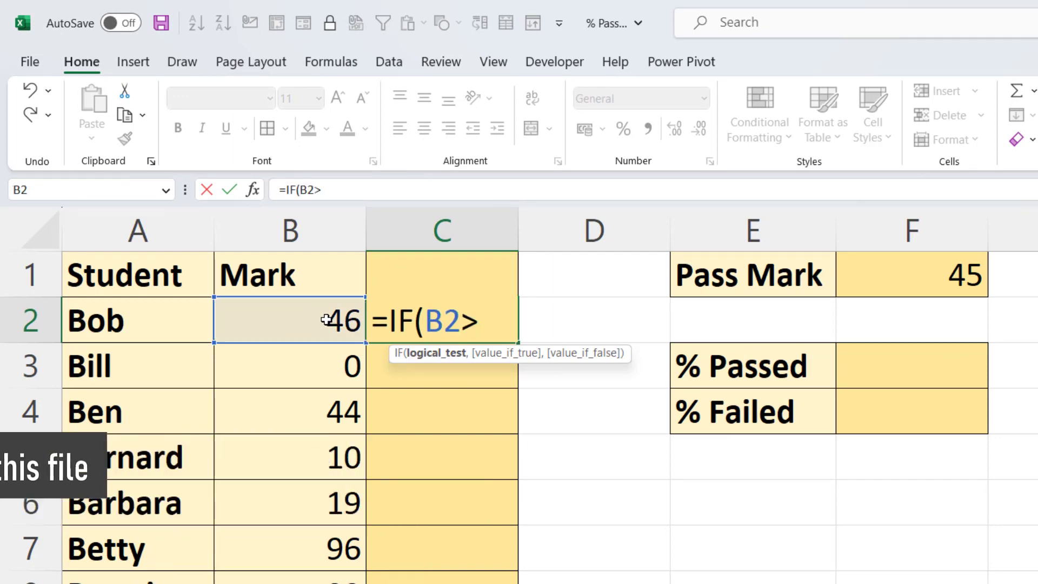
type("=")
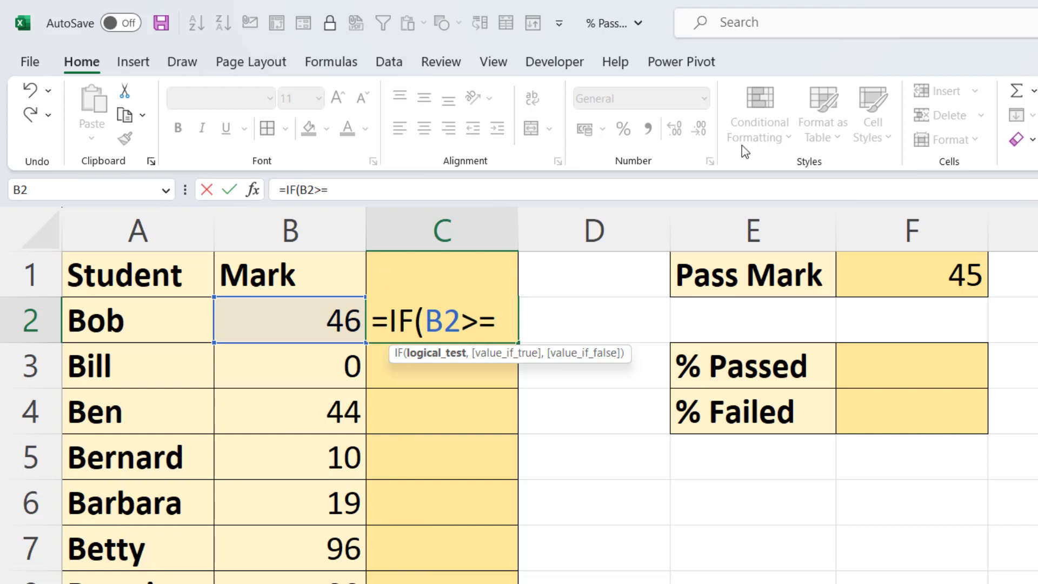
left_click(923, 276)
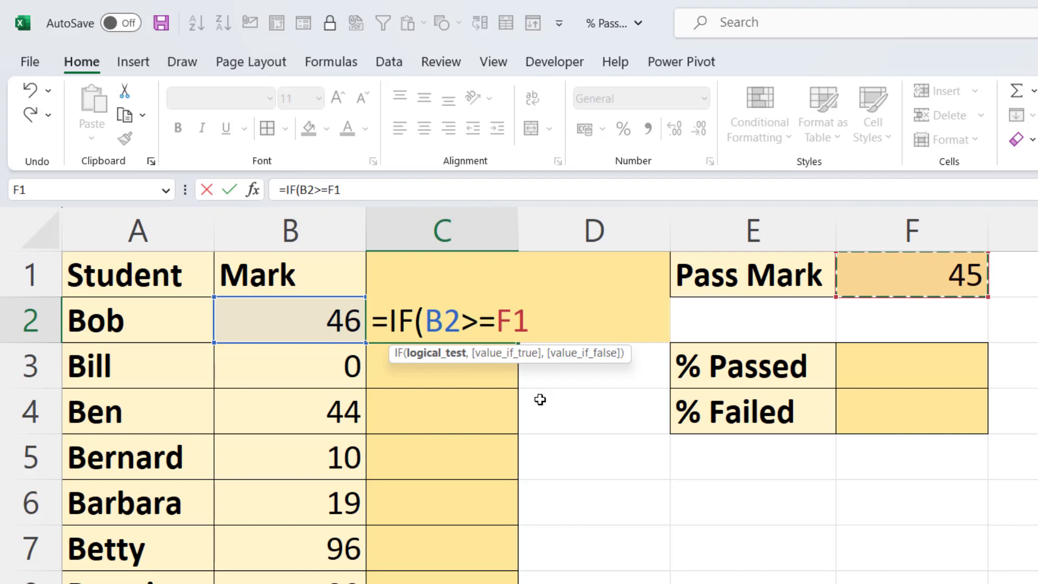
key("F4")
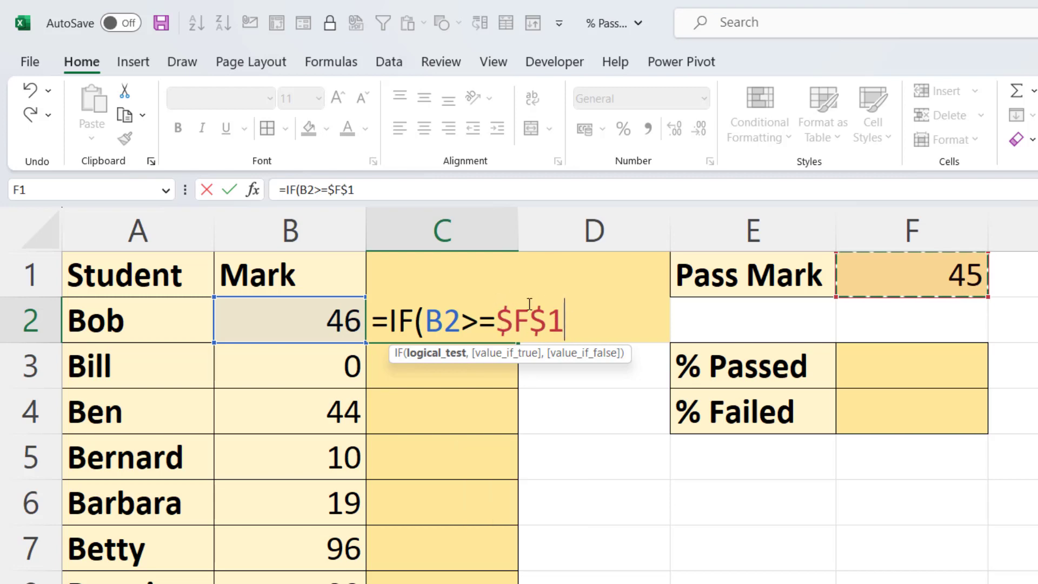
type(",")
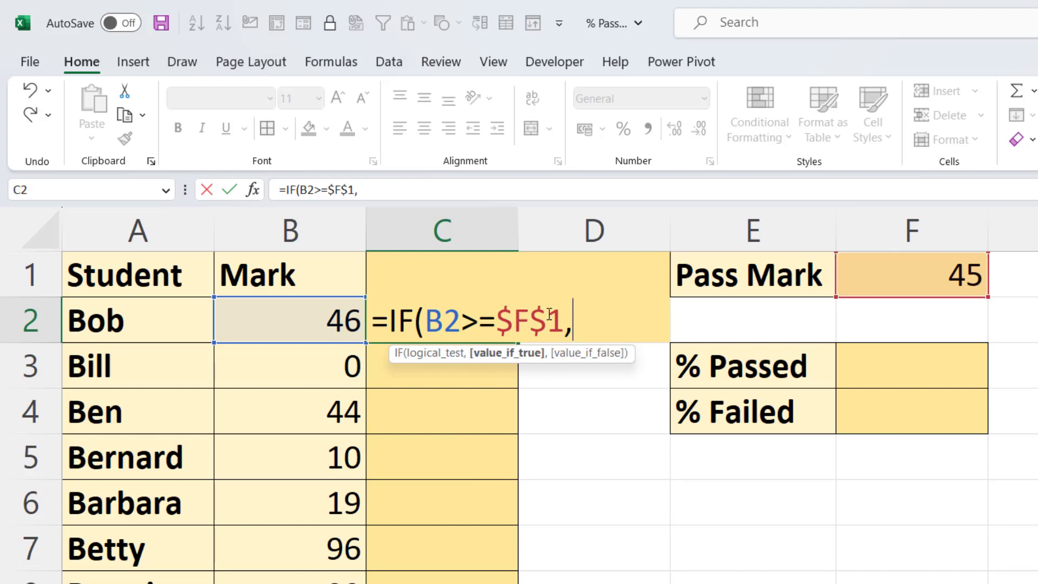
type("\"")
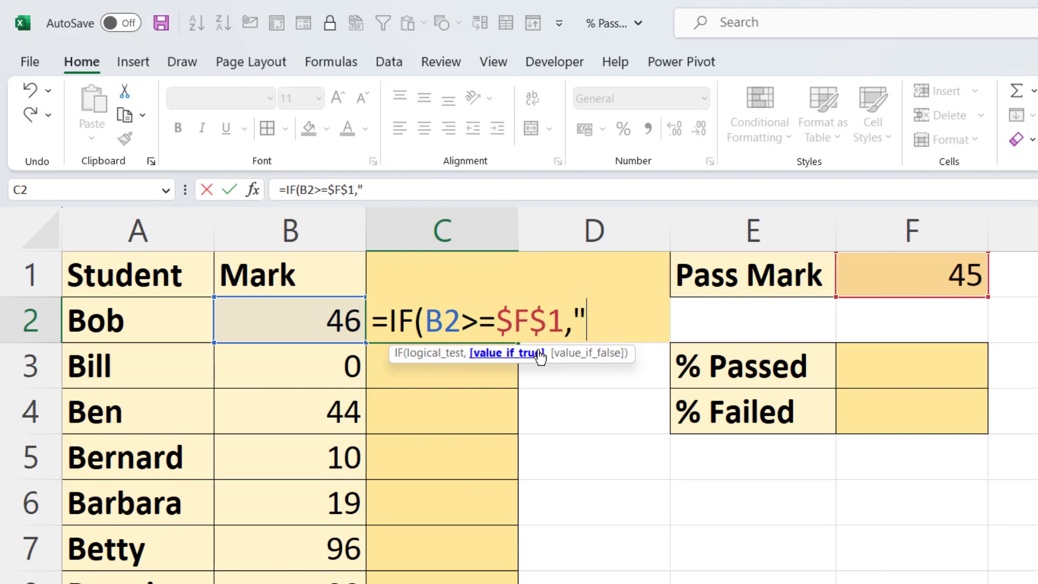
type("Pass")
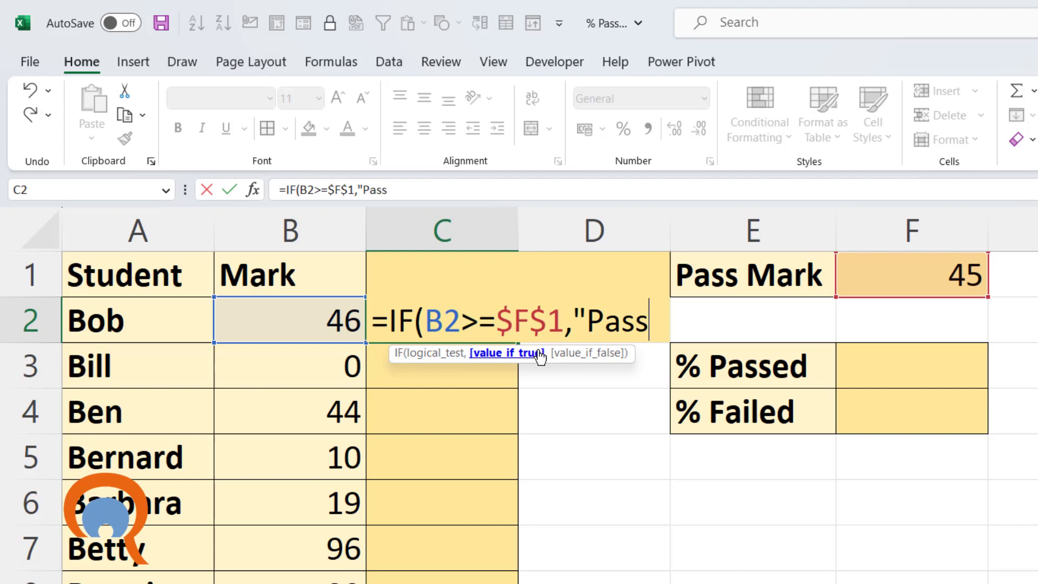
type("\"")
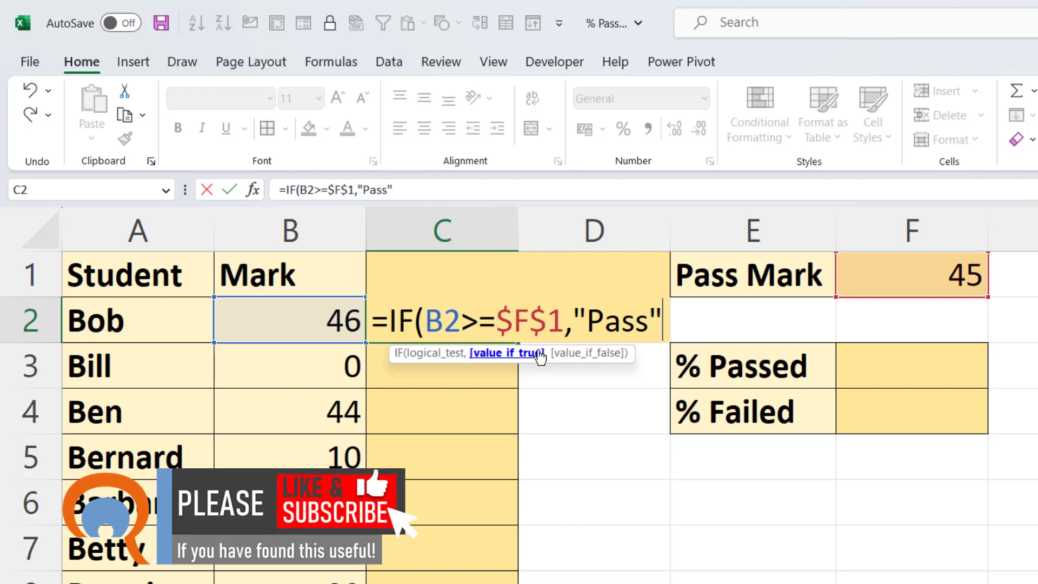
type(",")
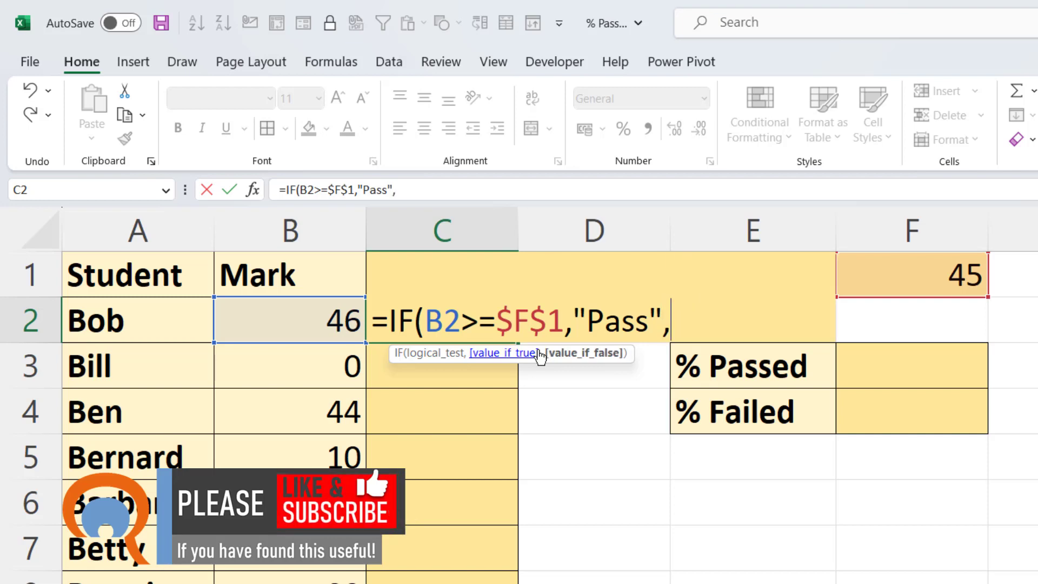
type("\"Fa")
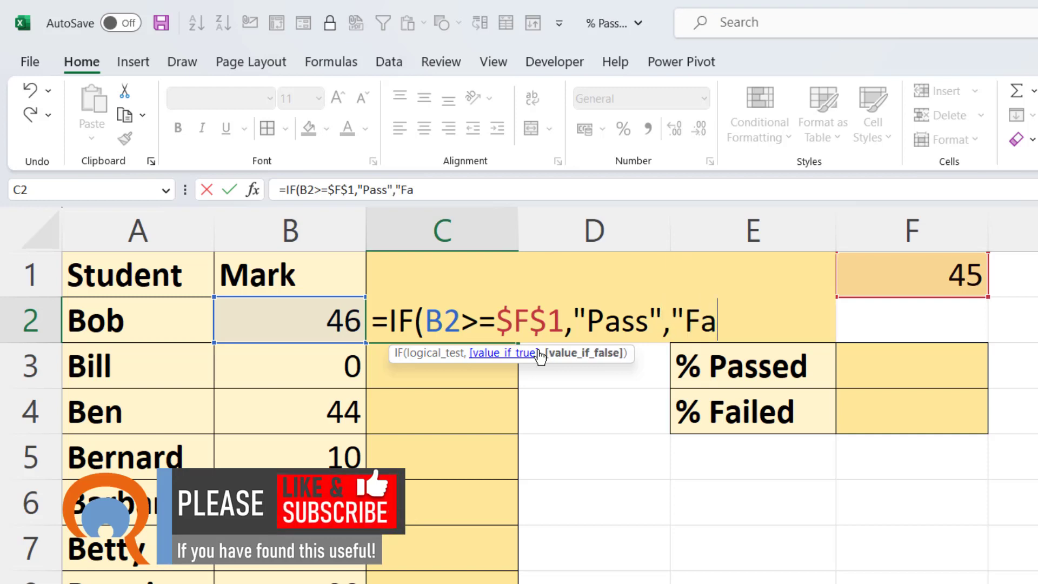
type("il\")")
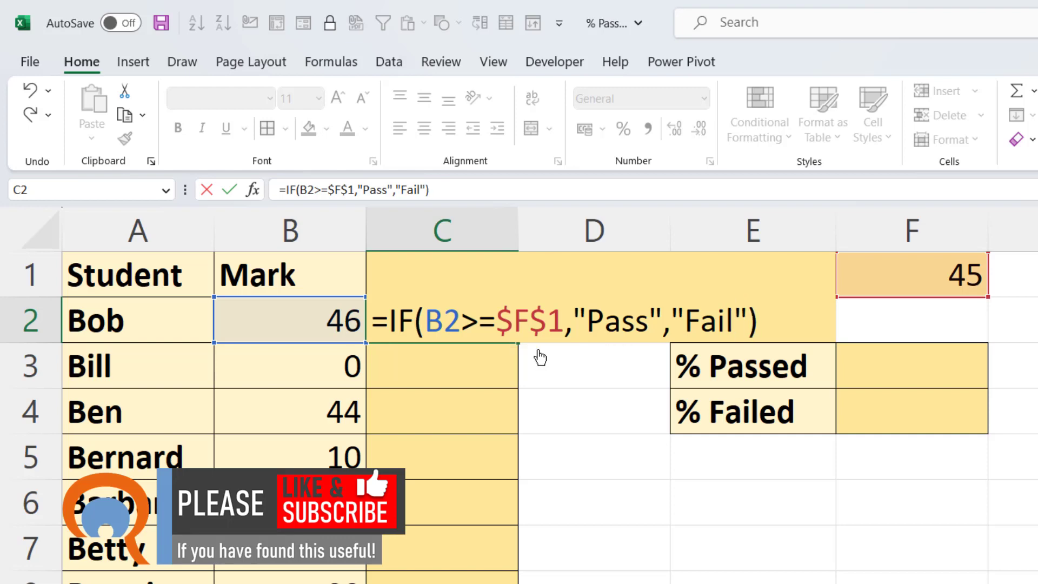
key("Return")
left_click(478, 307)
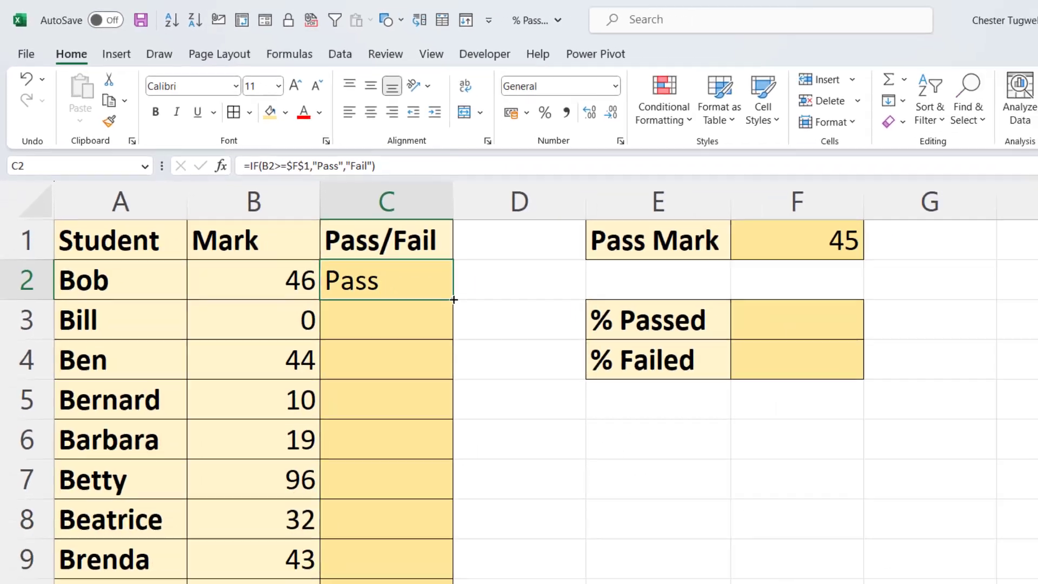
double_click(453, 300)
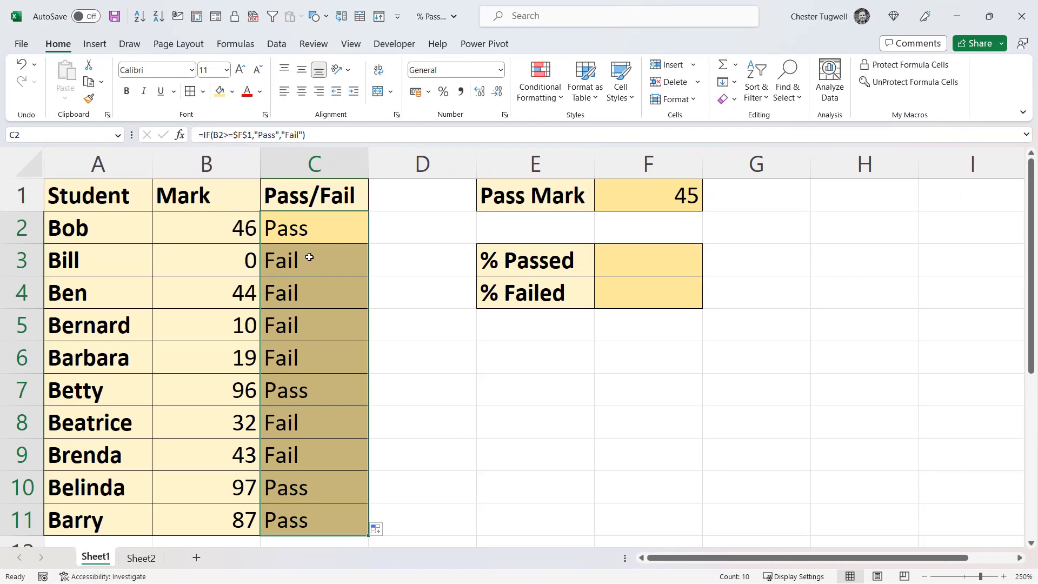
Enter =COUNTIF(C2:C11,"Pass") in F3 to count the passing students (4).
left_click(653, 267)
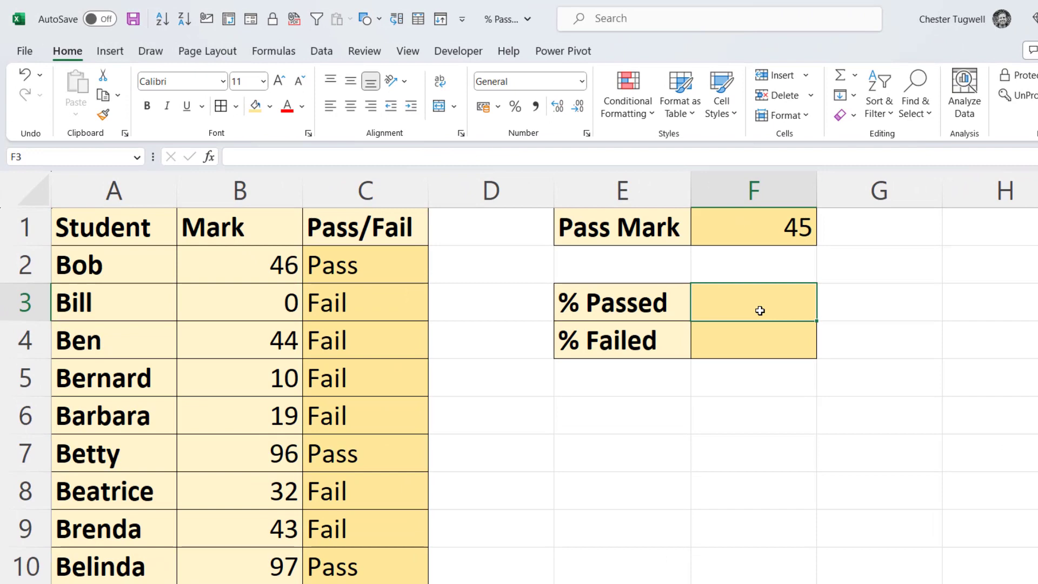
type("=")
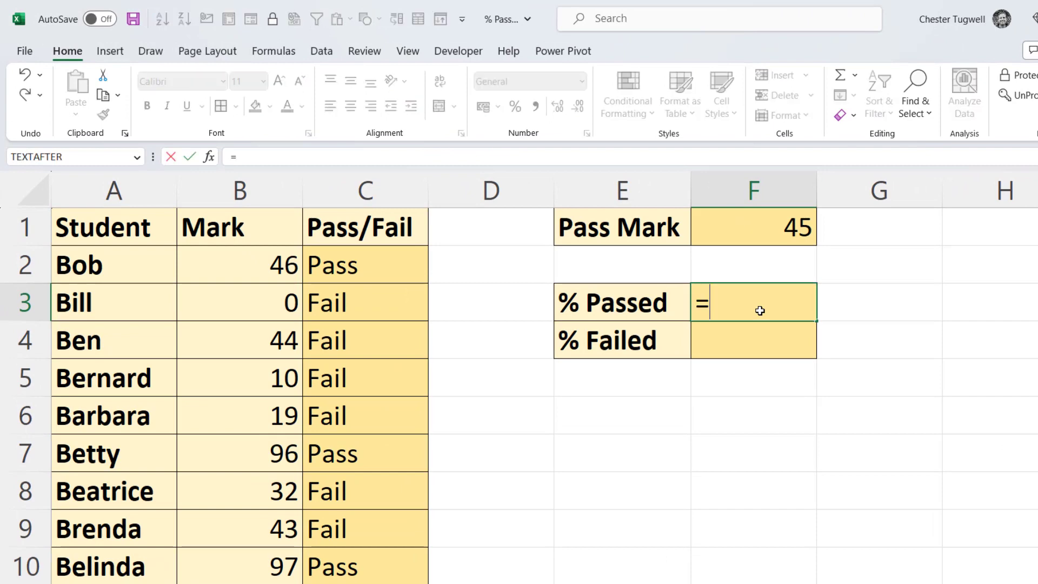
type("COUN")
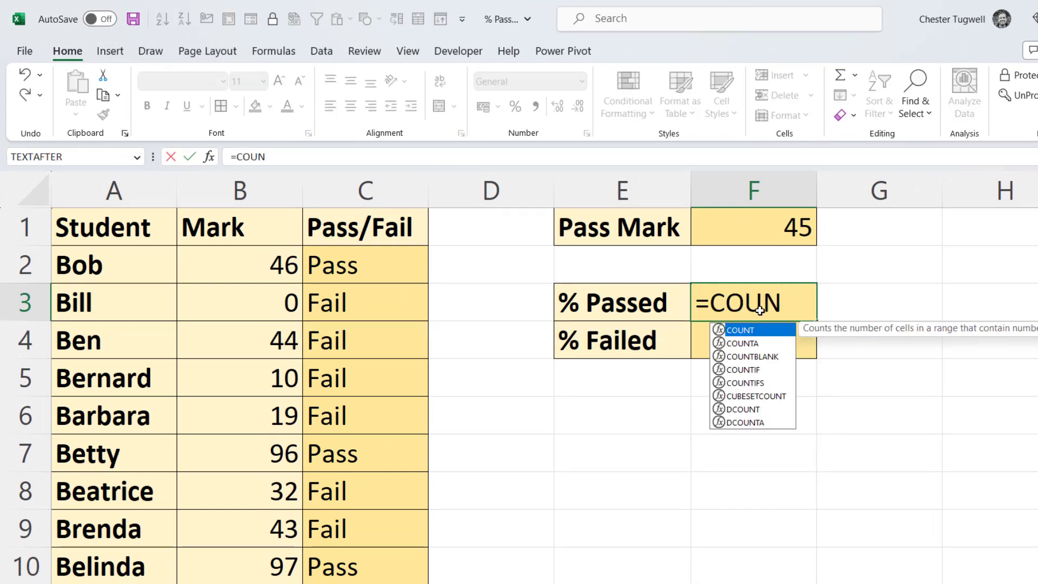
type("TIF(")
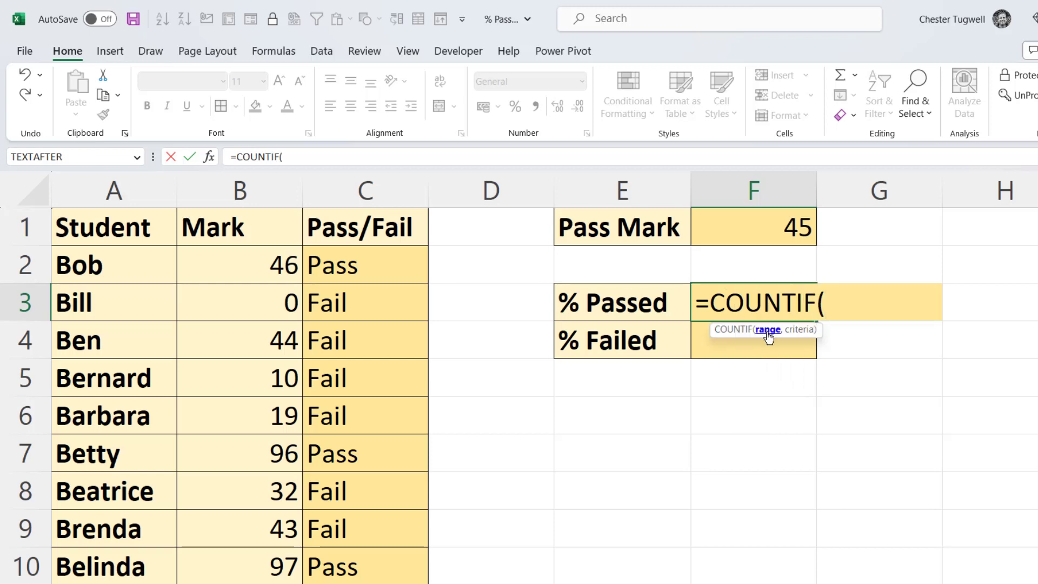
left_click_drag(371, 261, 358, 583)
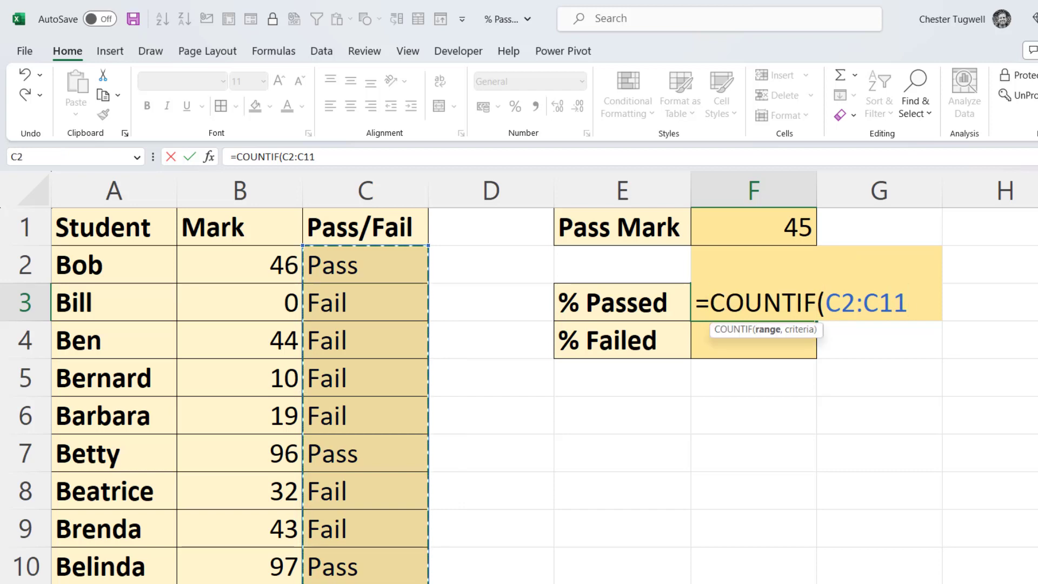
type(",")
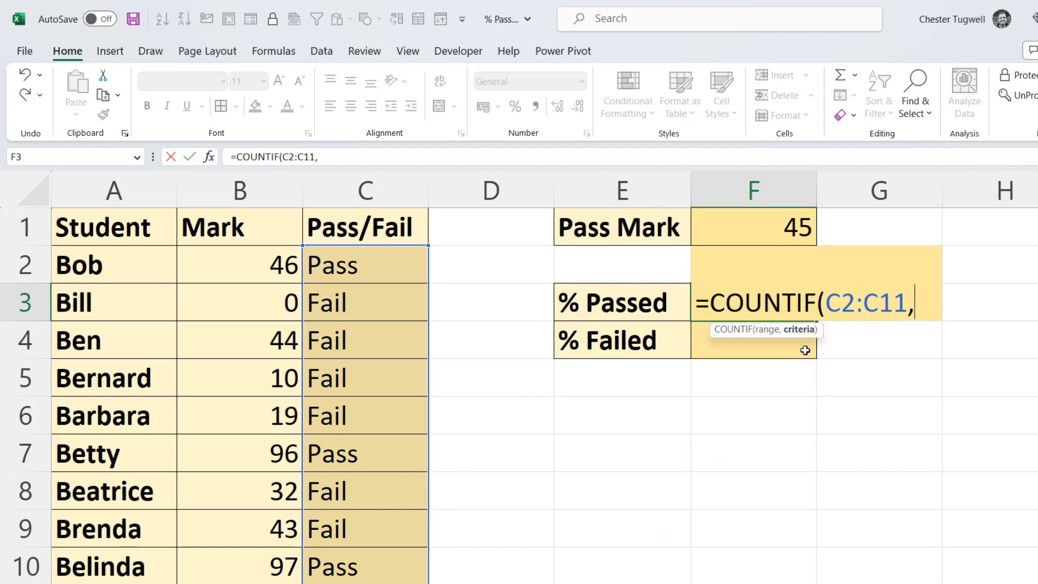
type("\"P")
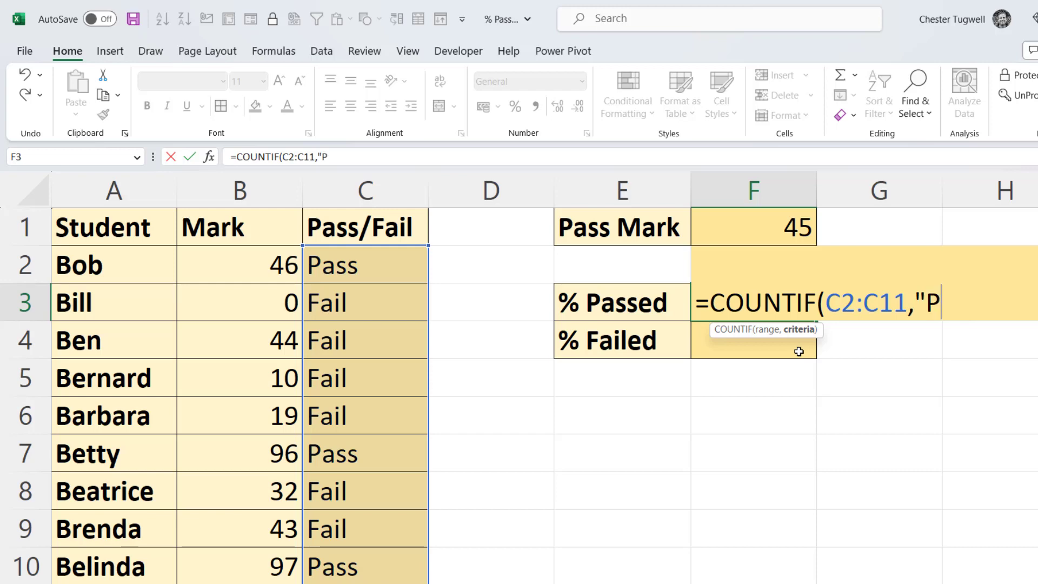
type("ass")
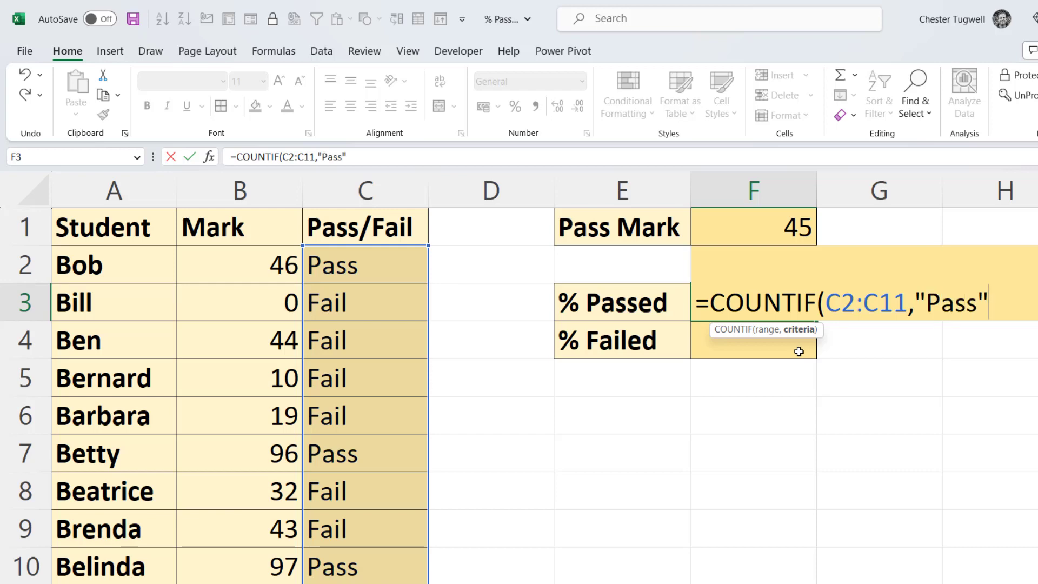
type("\")")
key("Return")
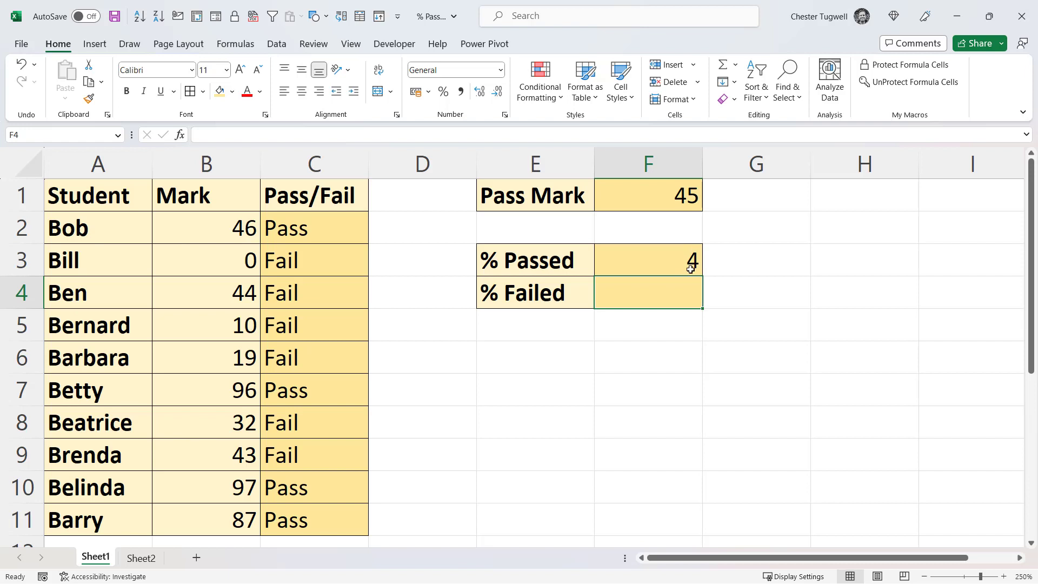
Extend the F3 formula to divide the Pass count by COUNTA(A2:A11).
left_click(689, 262)
double_click(686, 260)
left_click(870, 259)
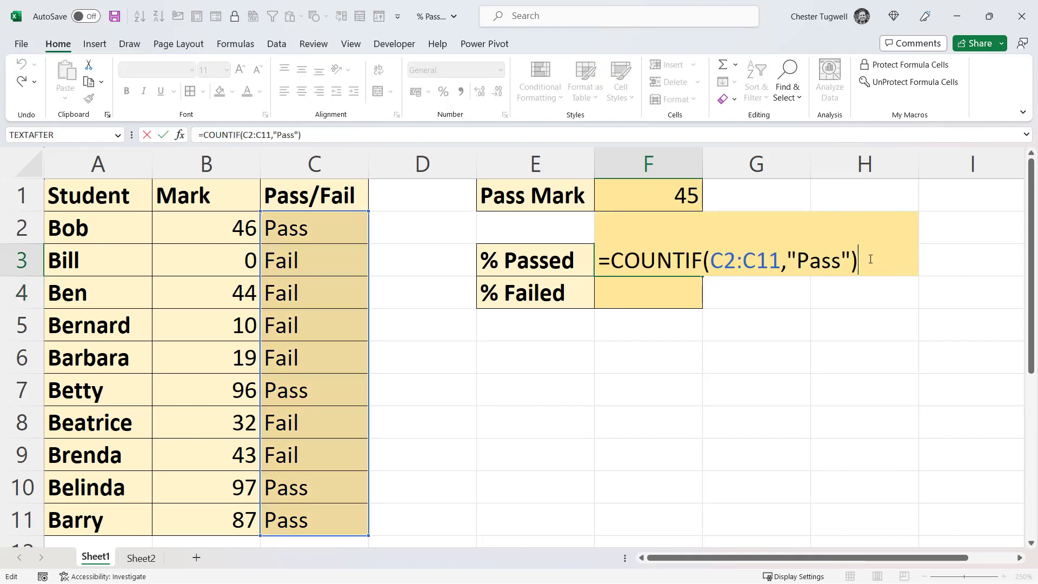
type("/COUN")
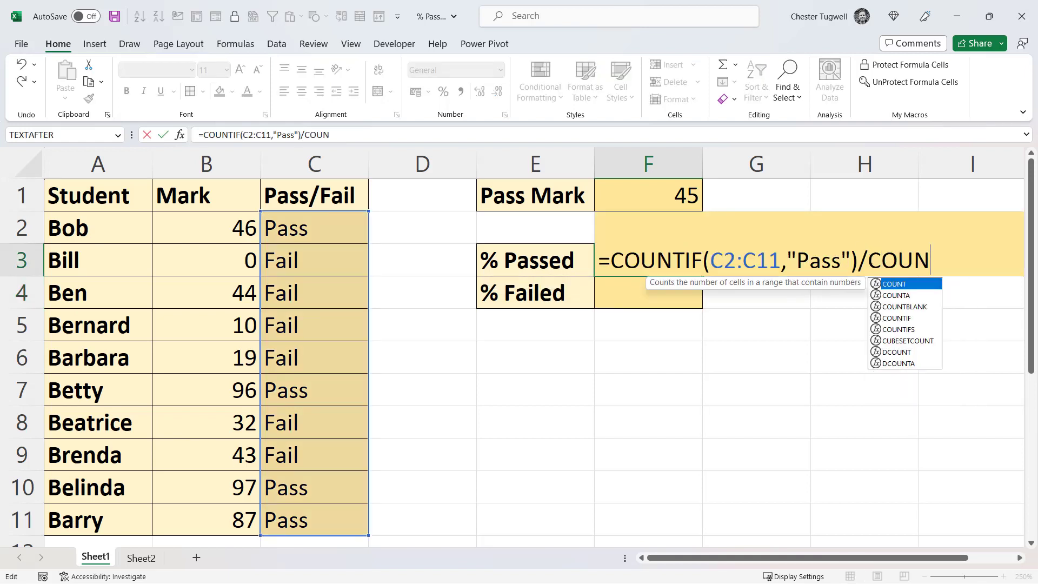
type("TA(")
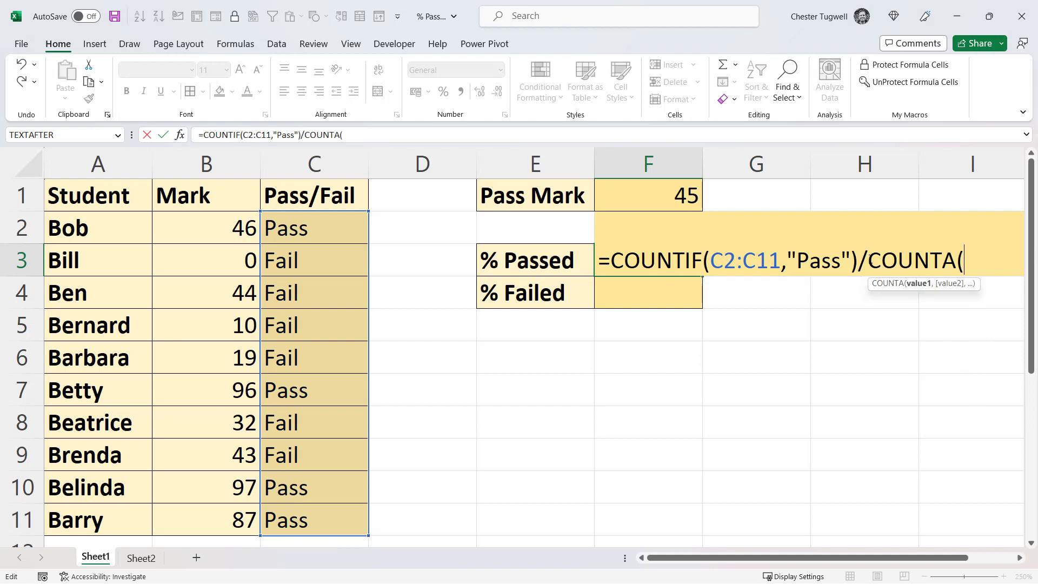
left_click_drag(102, 232, 92, 505)
type(")")
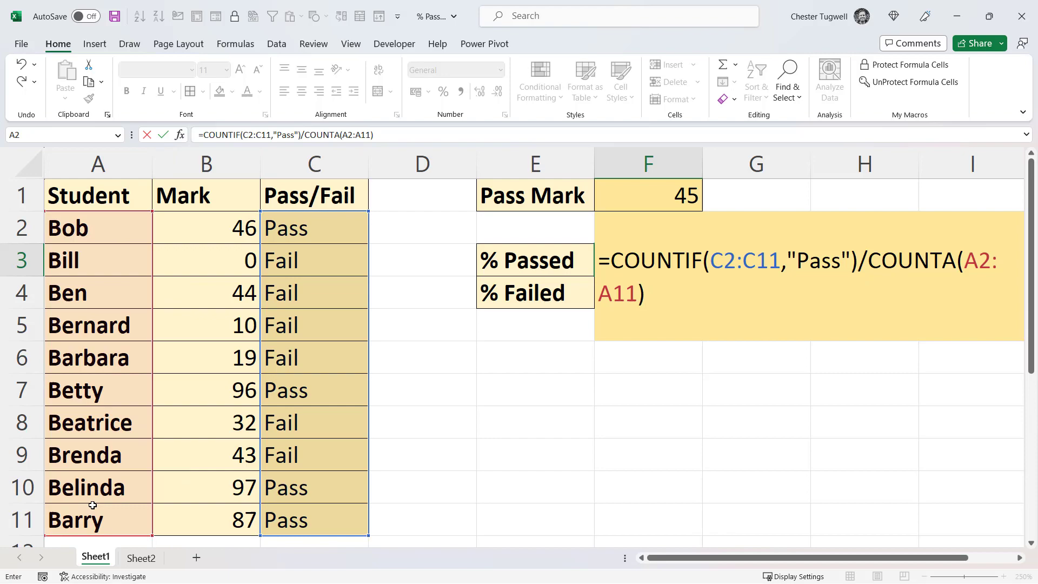
key("Return")
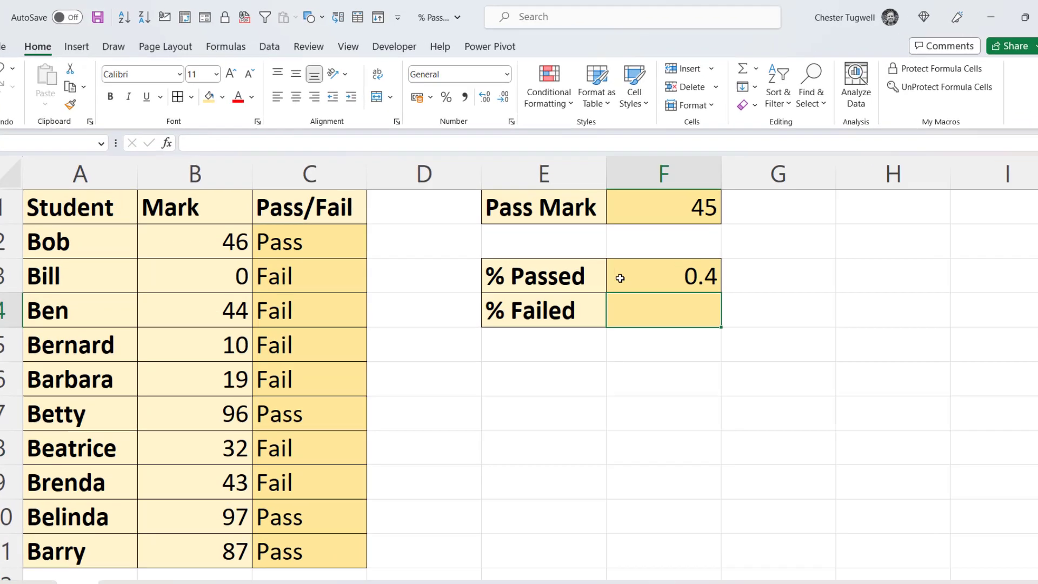
Format F3 as a percentage so it shows 40%.
left_click(654, 251)
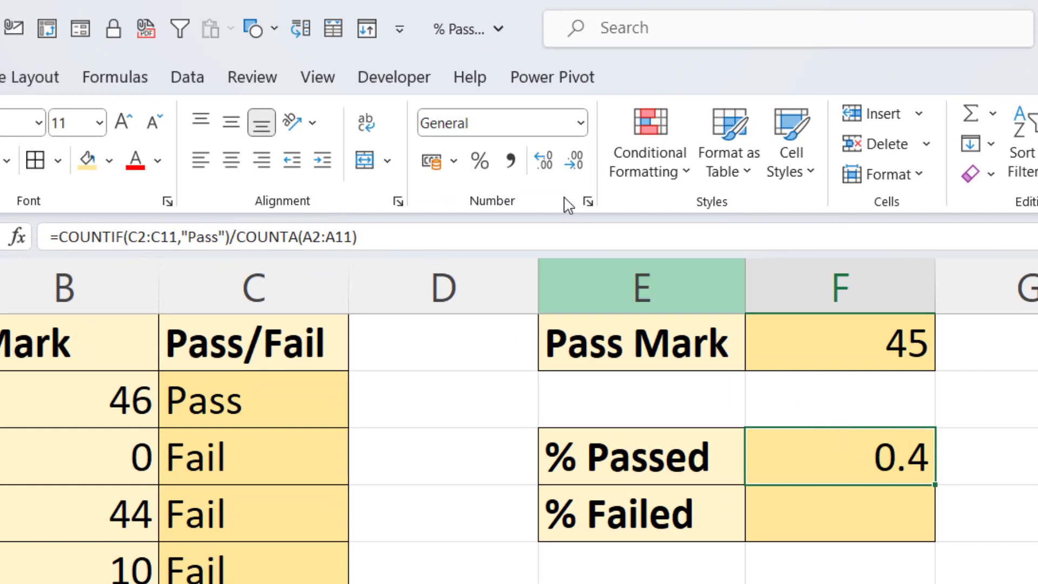
left_click(479, 162)
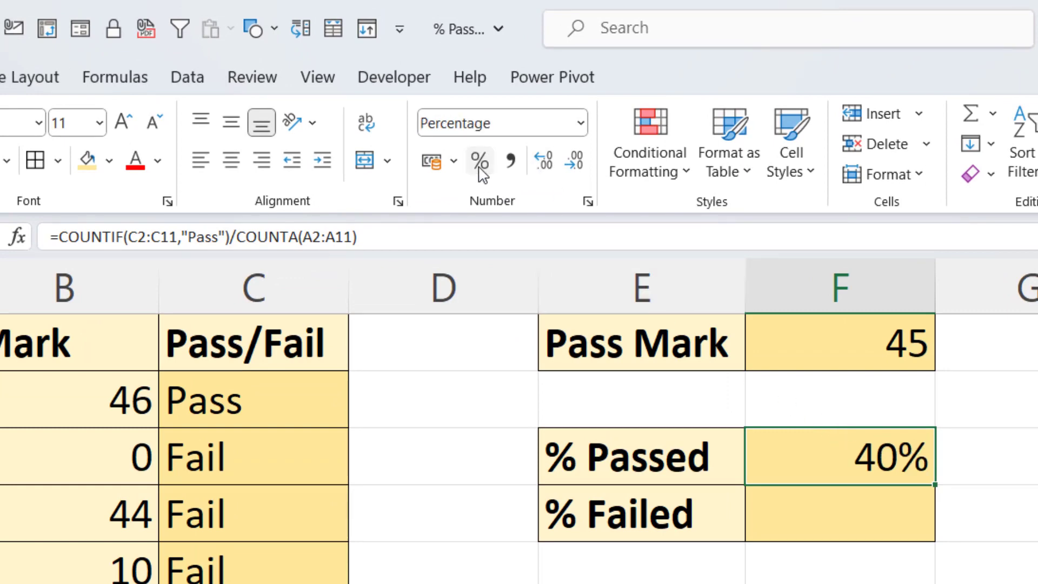
key("ctrl+z")
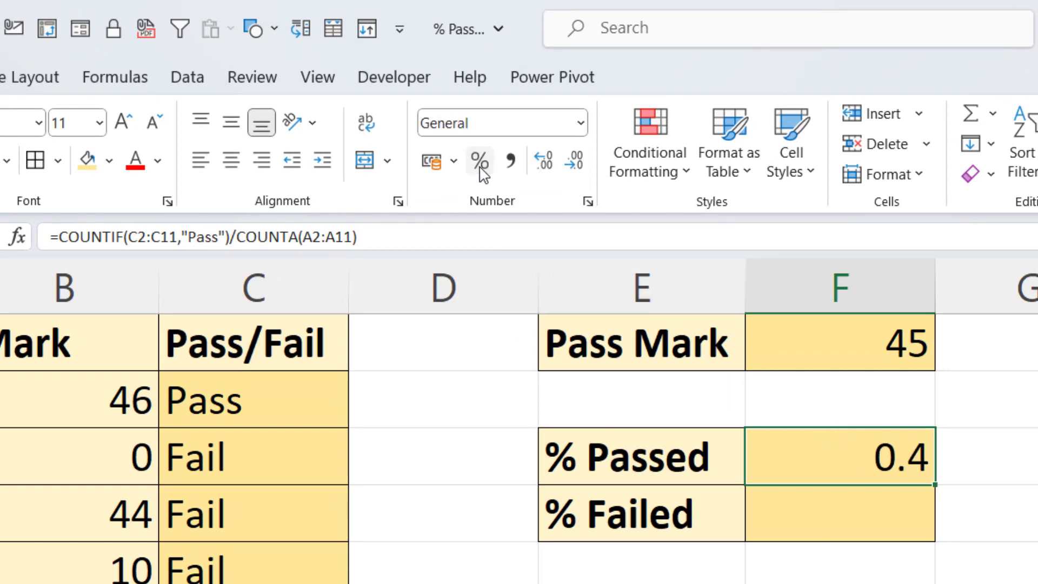
key("ctrl+shift+5")
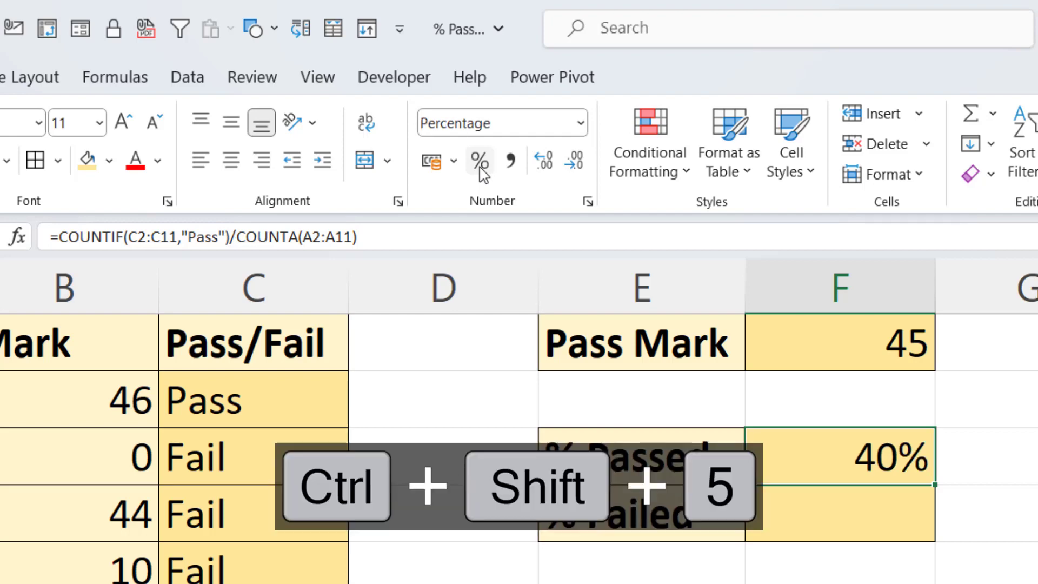
Enter =COUNTIF(C2:C11,"Fail")/COUNTA(A2:A11) in F4 and format it as a percentage (60%).
left_click(809, 514)
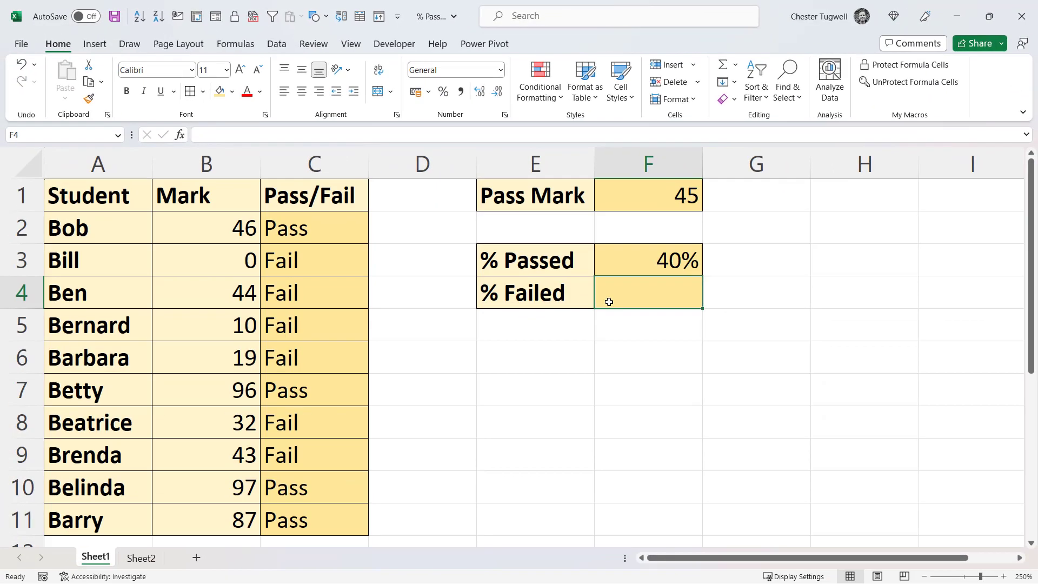
type("=countif")
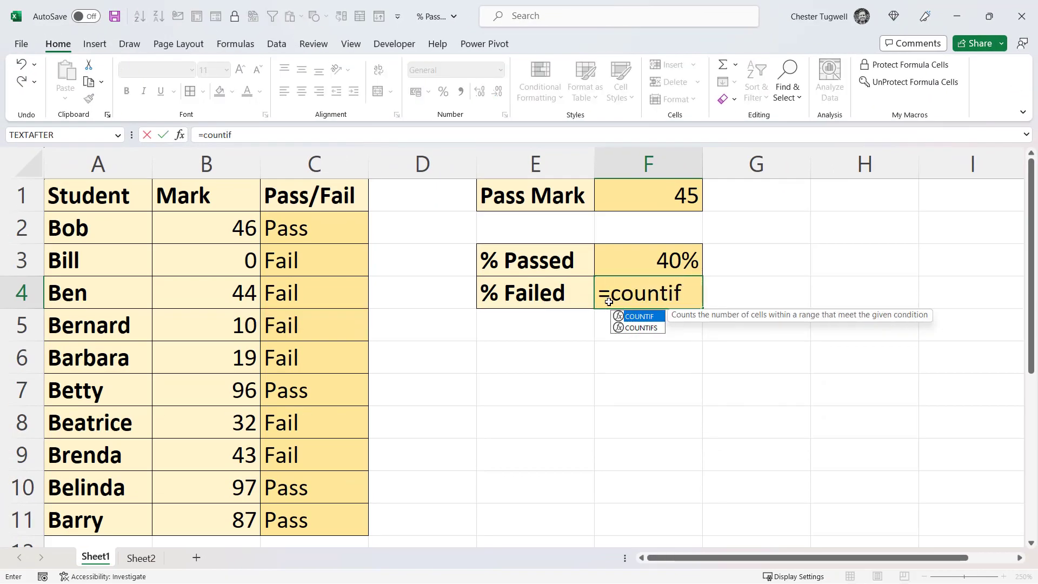
type("(")
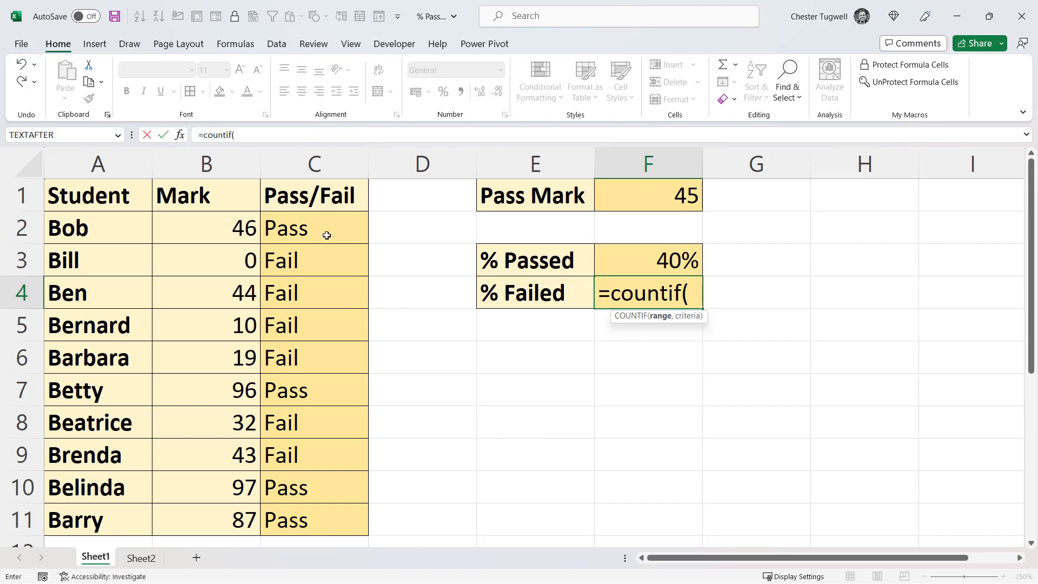
left_click_drag(329, 234, 316, 509)
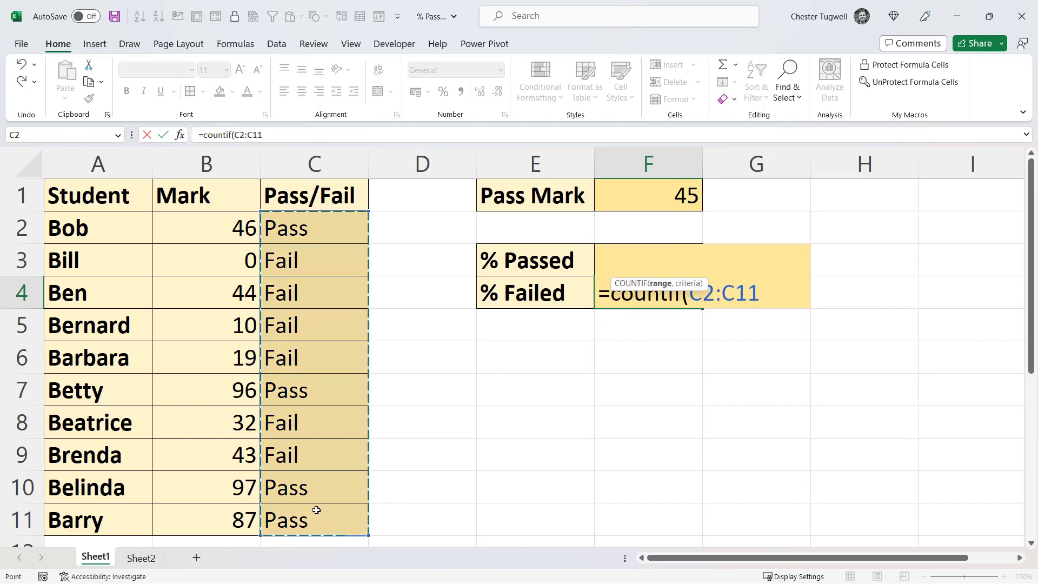
type(",\"Fa")
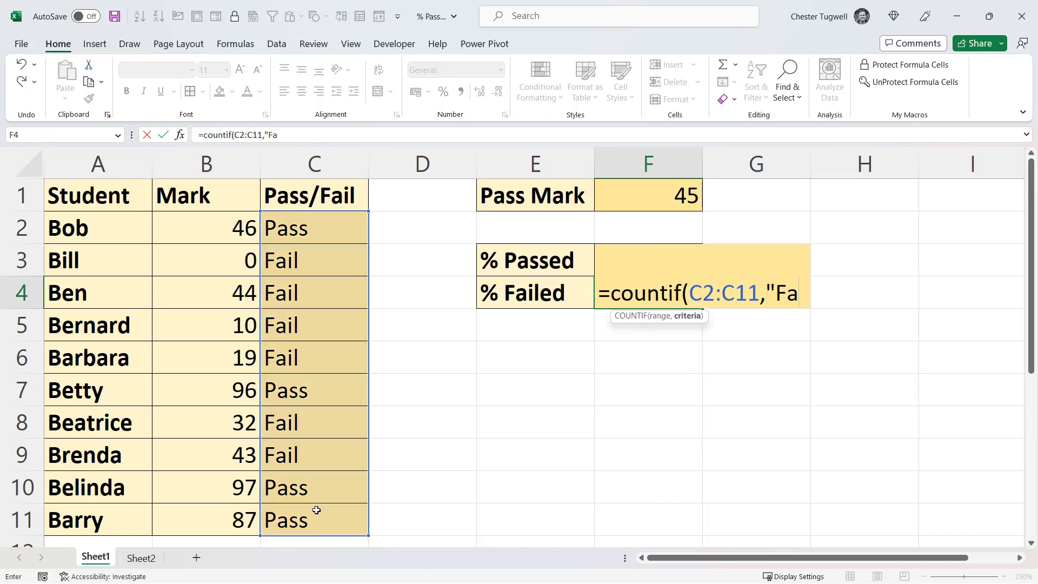
type("il\"")
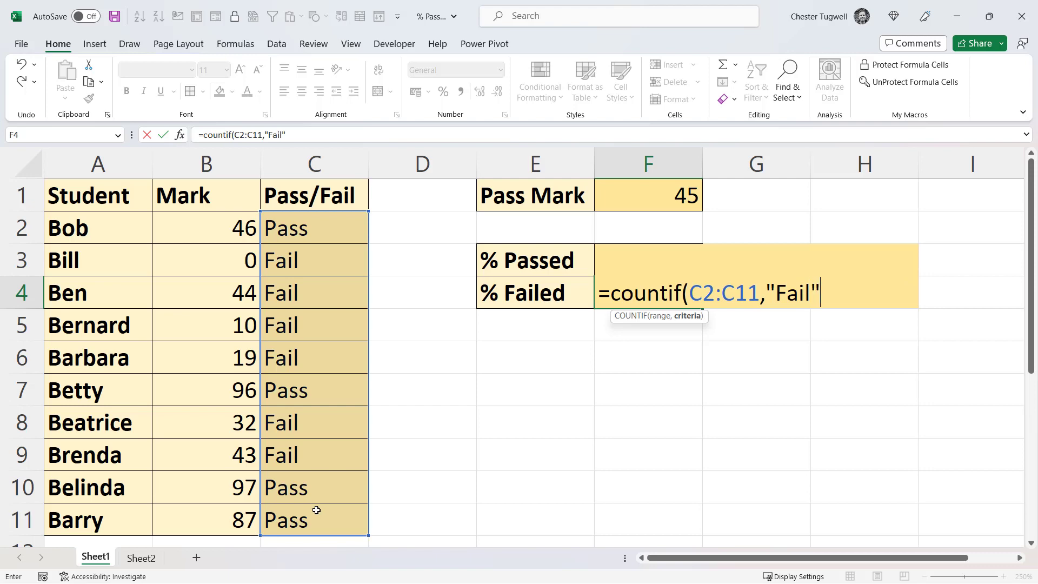
type(")/cou")
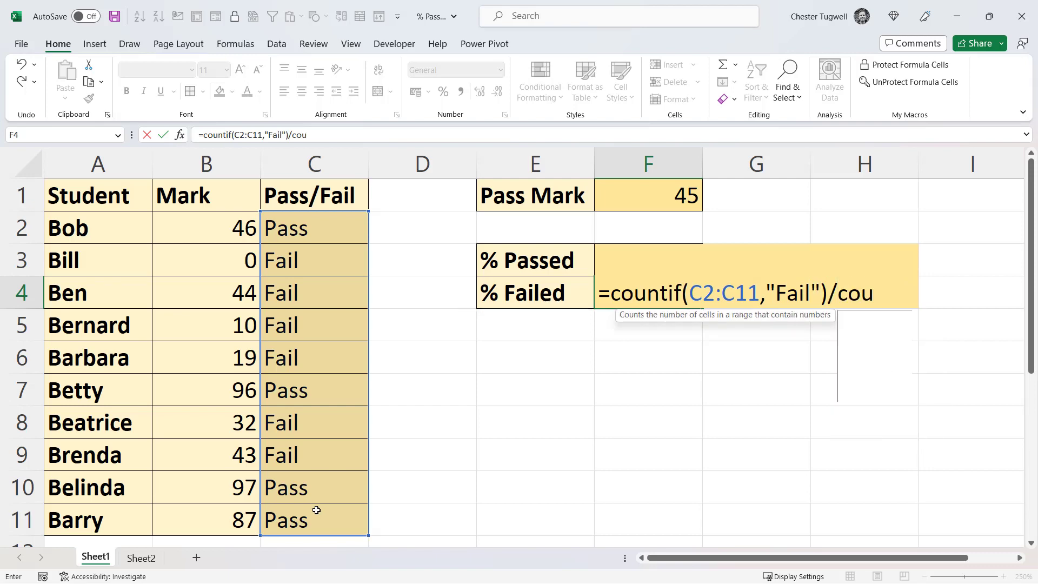
type("nta(")
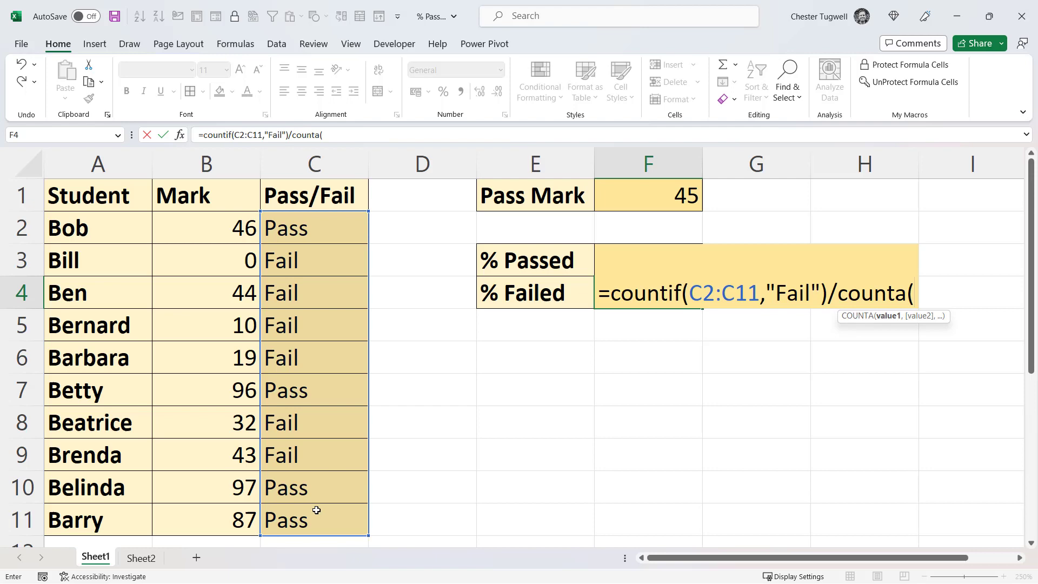
left_click_drag(83, 235, 88, 517)
key("Return")
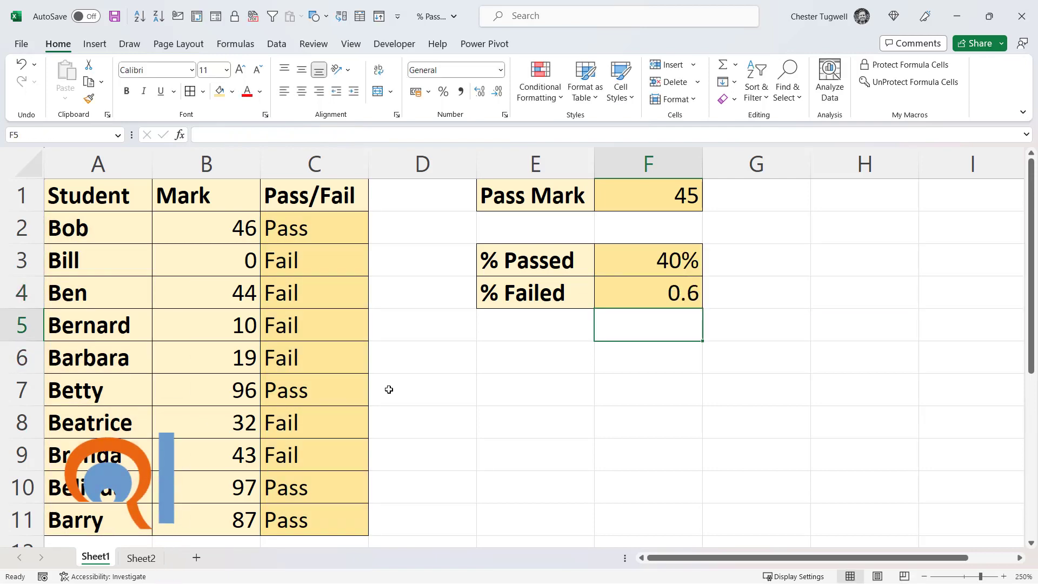
key("Up")
left_click(443, 91)
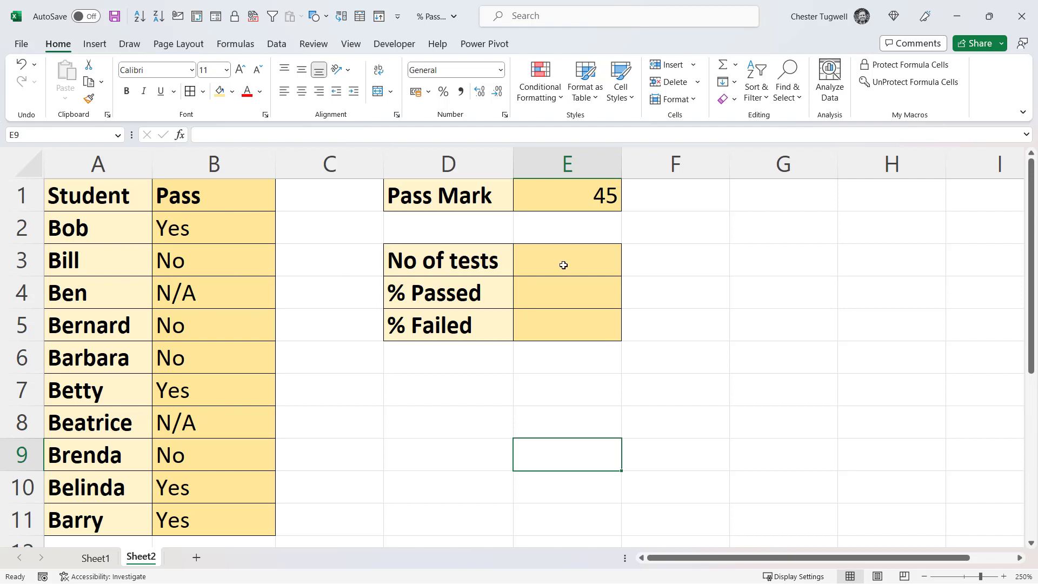
Enter =COUNTA(A2:A11)-COUNTIF(B2:B11,"N/A") in E3, giving 8 tests.
left_click(563, 265)
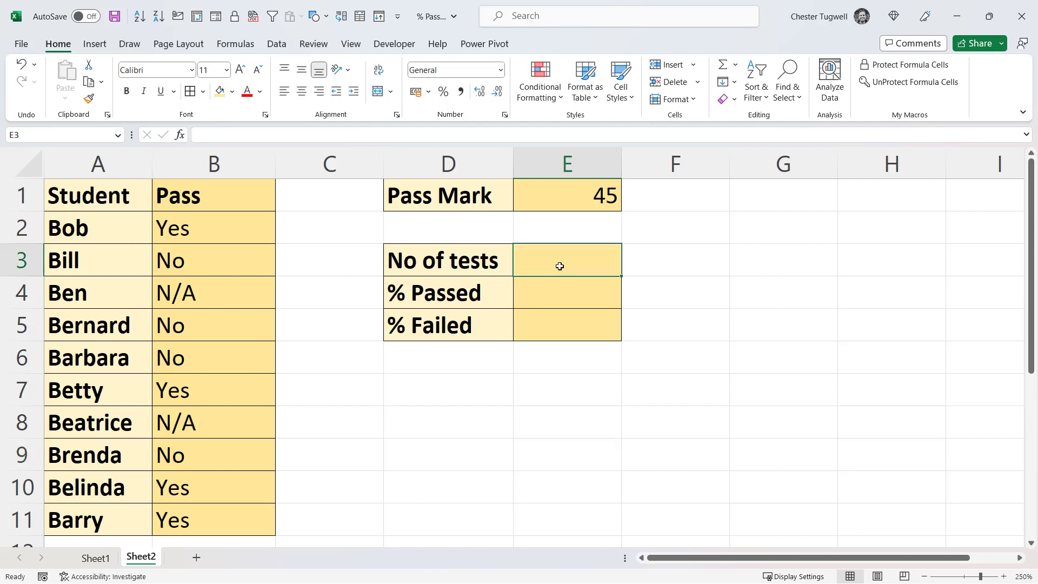
type("=cou")
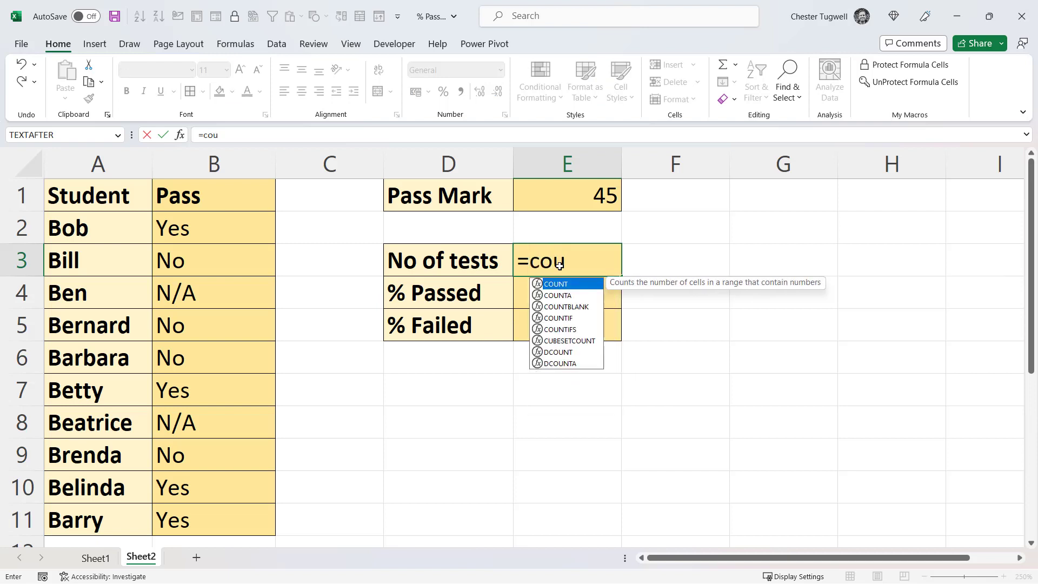
type("nta(")
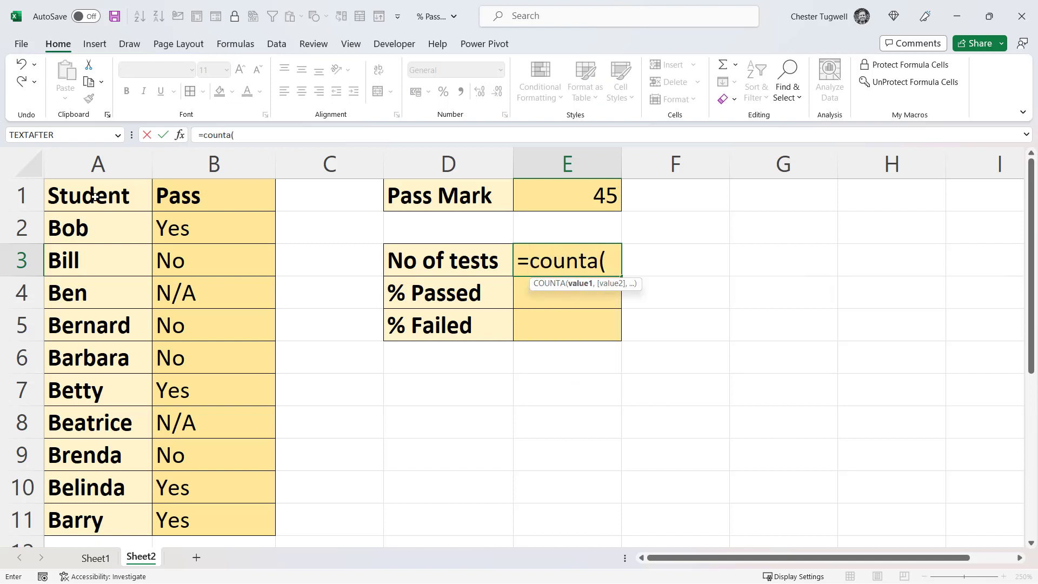
left_click_drag(67, 216, 92, 528)
type(")")
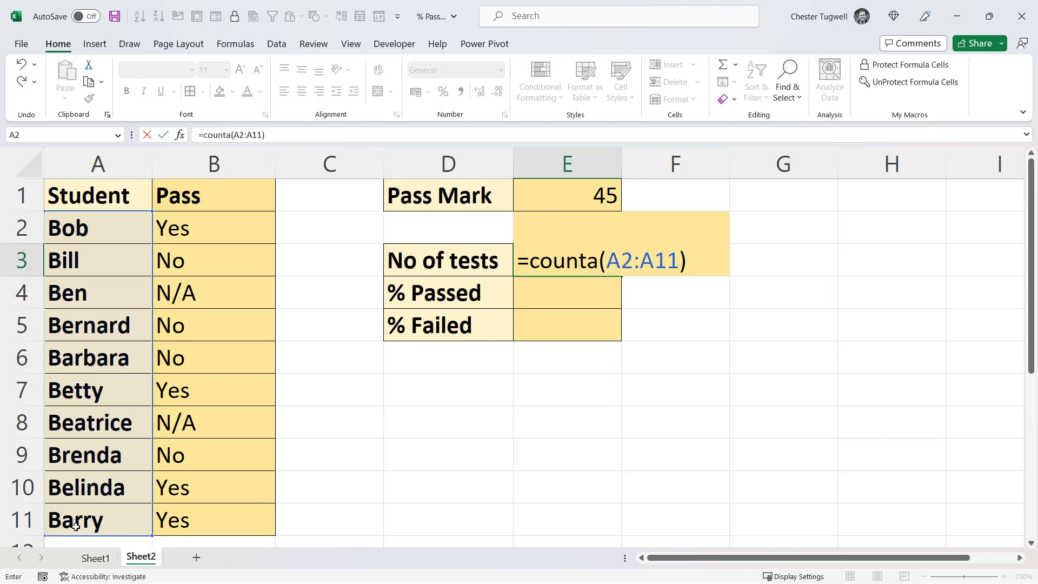
type("-coun")
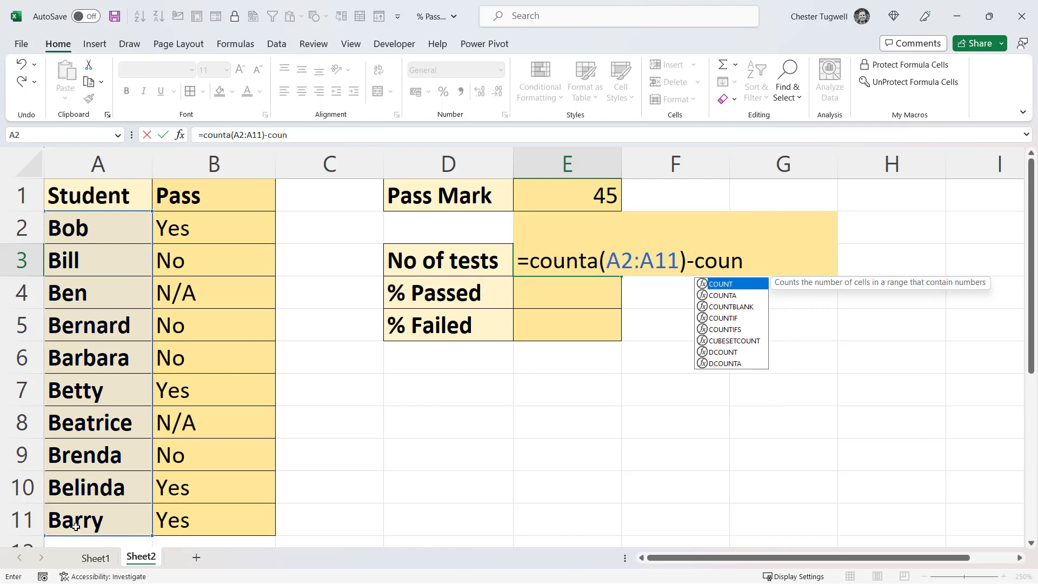
type("tif(")
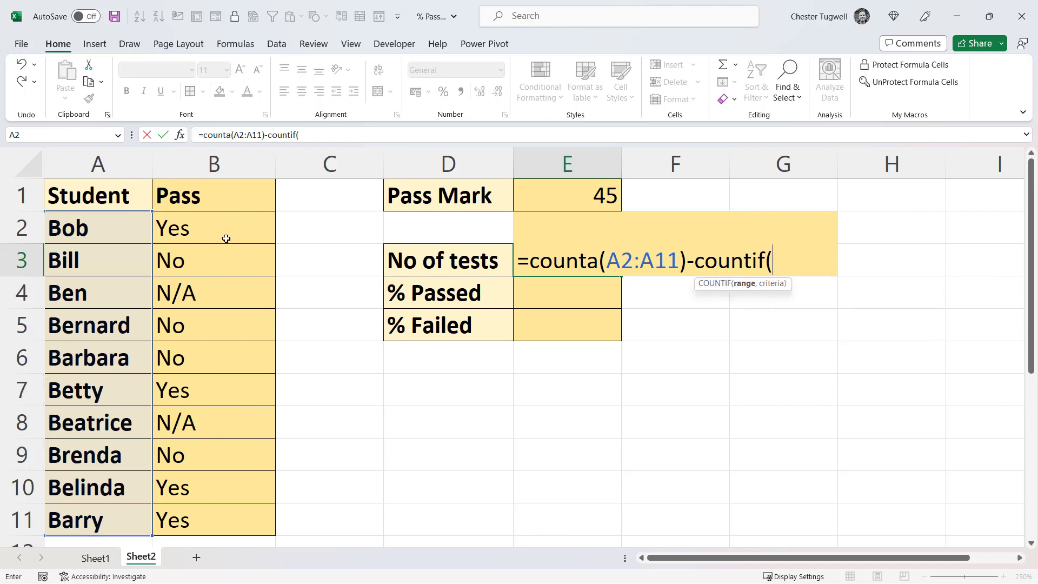
left_click_drag(226, 231, 216, 520)
type(",")
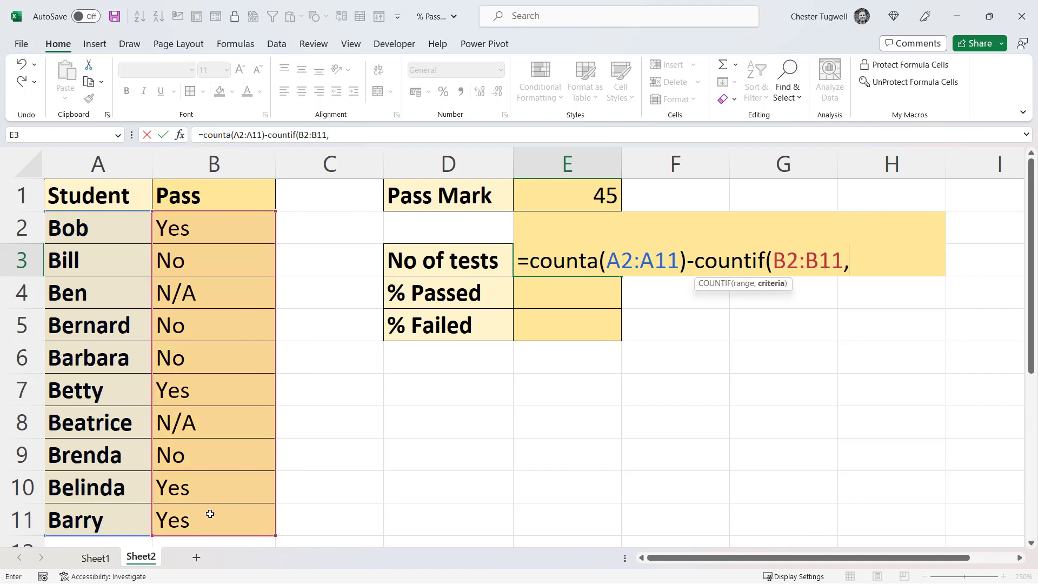
type("\"N/A\"")
type(")")
key("Return")
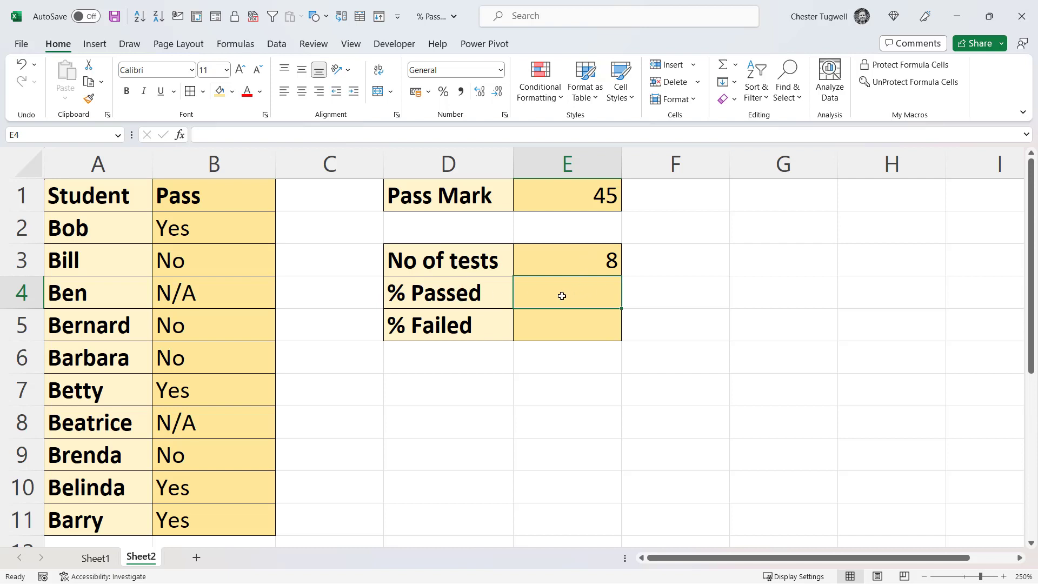
Enter =COUNTIF(B2:B11,"Yes")/E3 in E4 and format it as a percentage showing 50%.
type("=count")
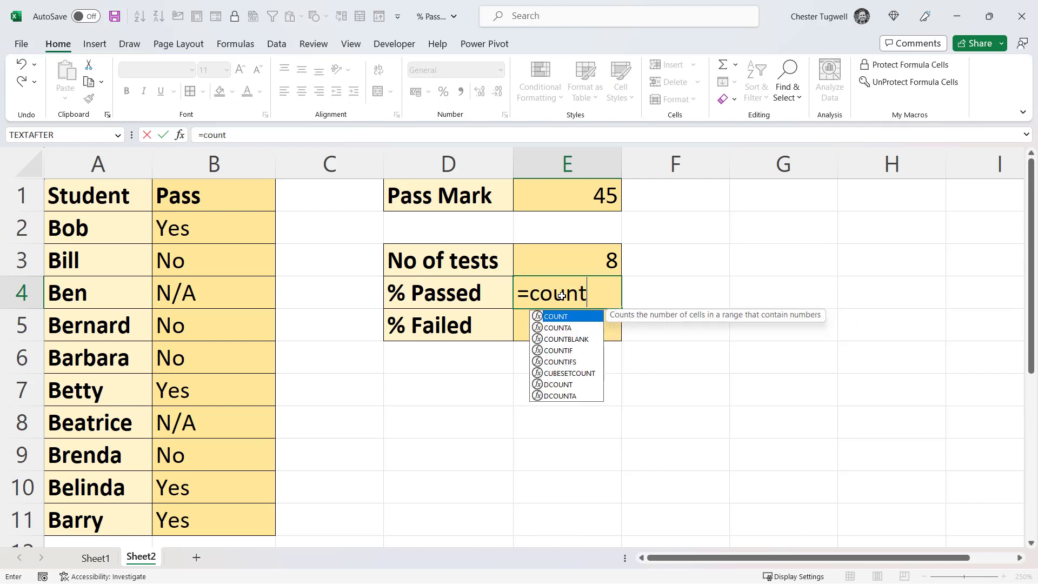
type("if(")
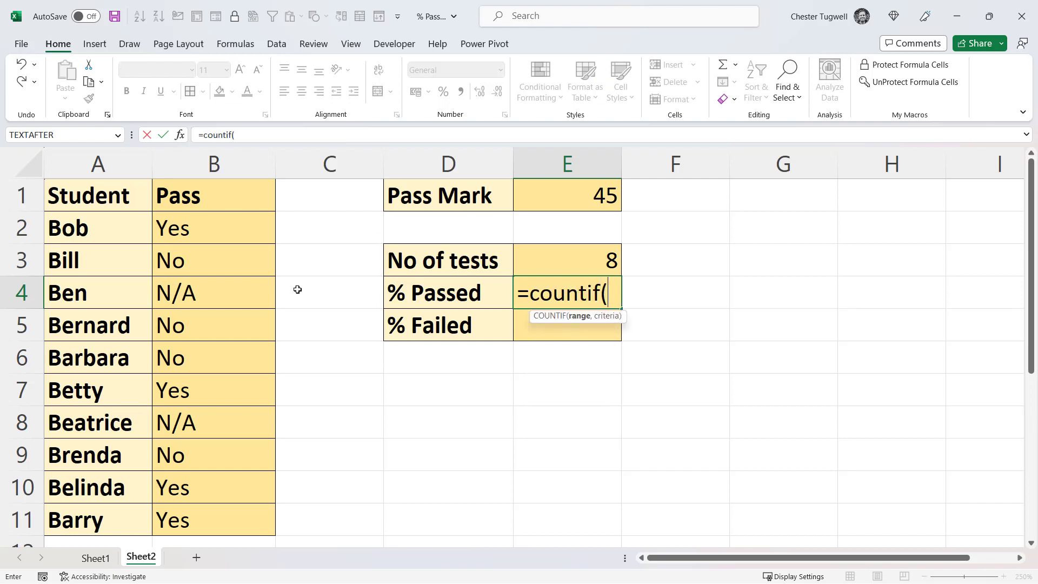
left_click_drag(229, 243, 215, 506)
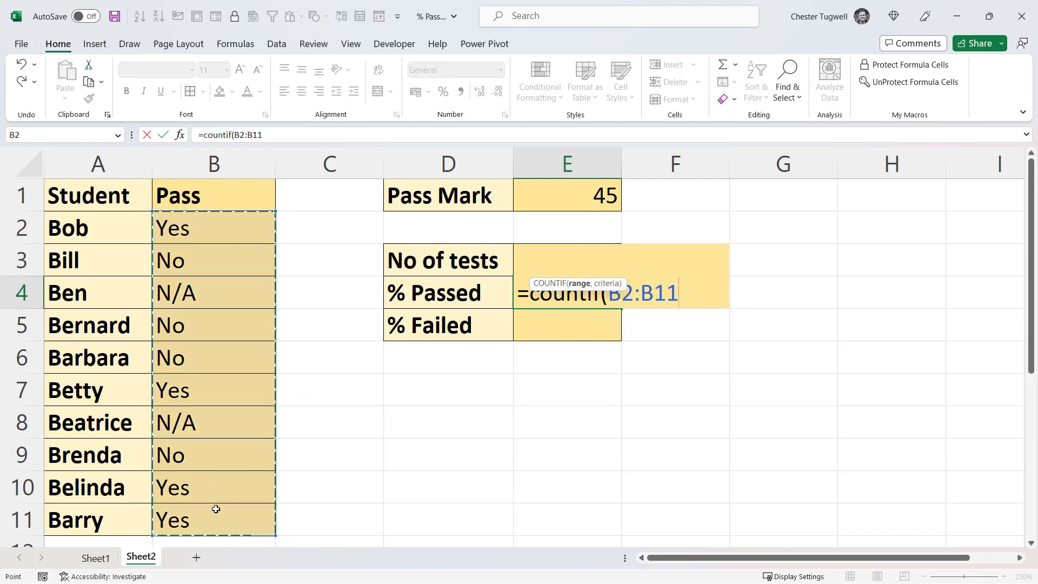
type(",\"Y")
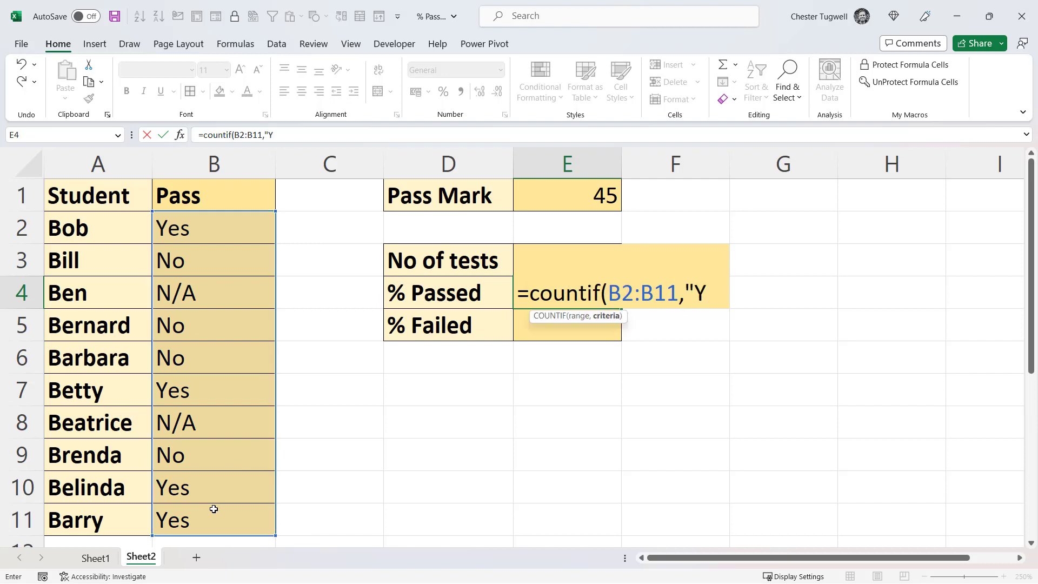
type("es\"")
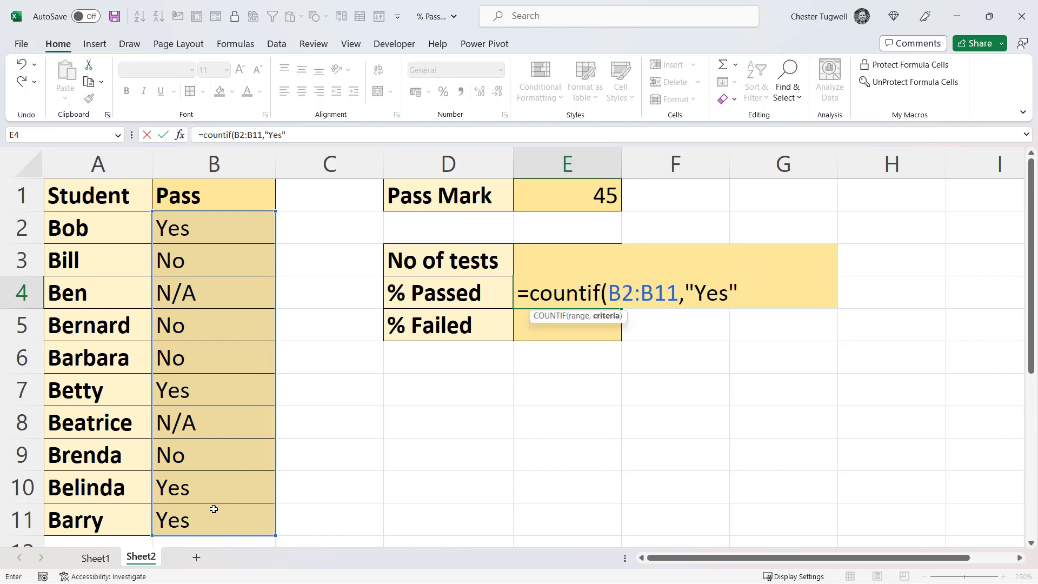
type(")/")
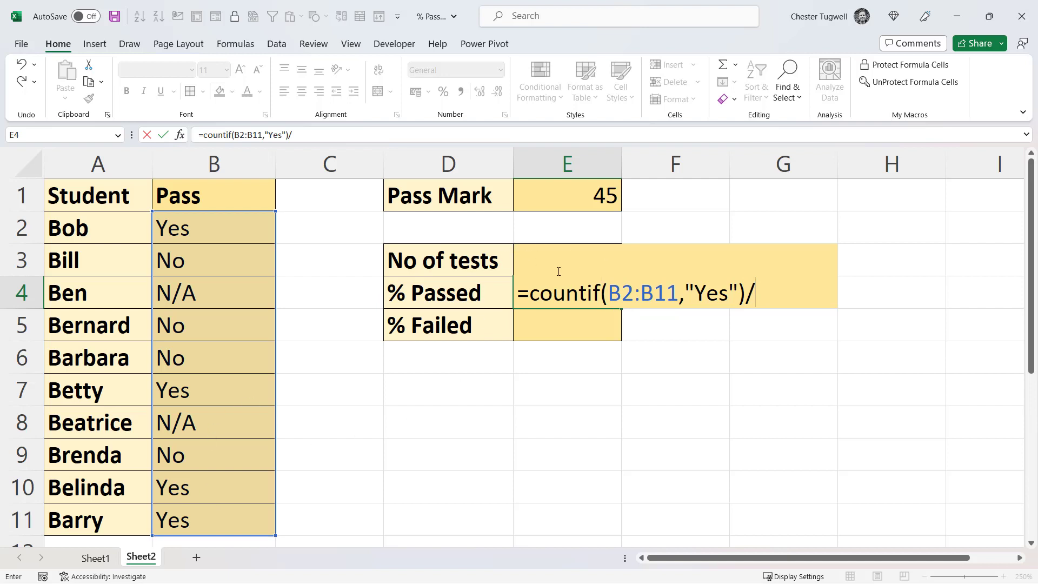
type("E3")
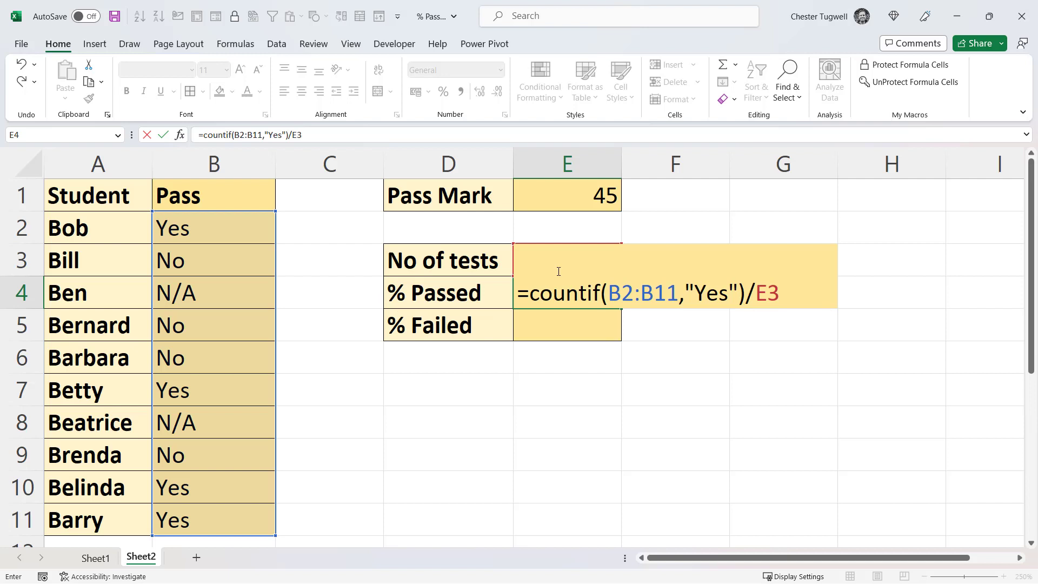
key("Return")
key("Up")
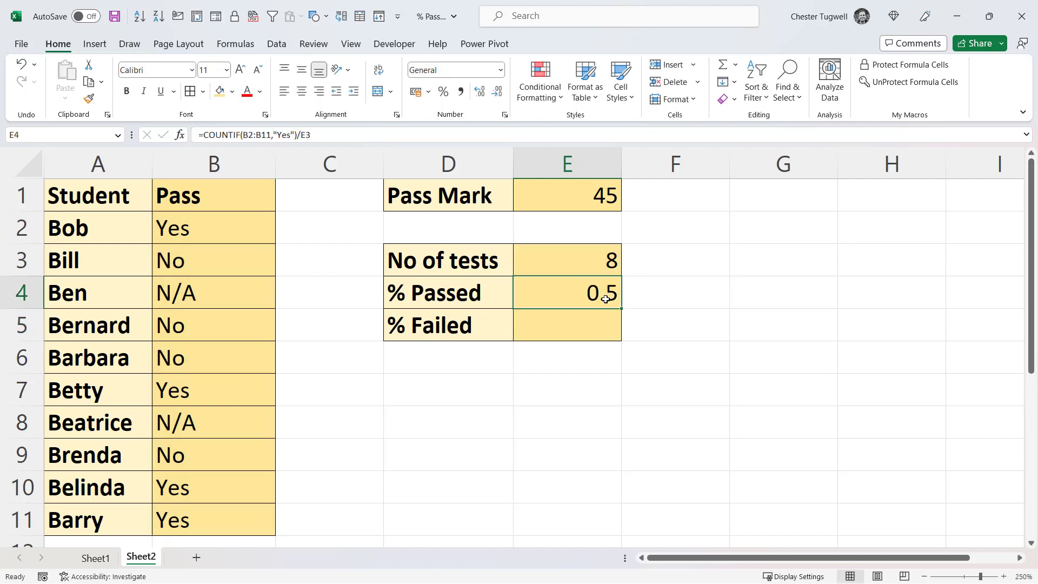
left_click(443, 92)
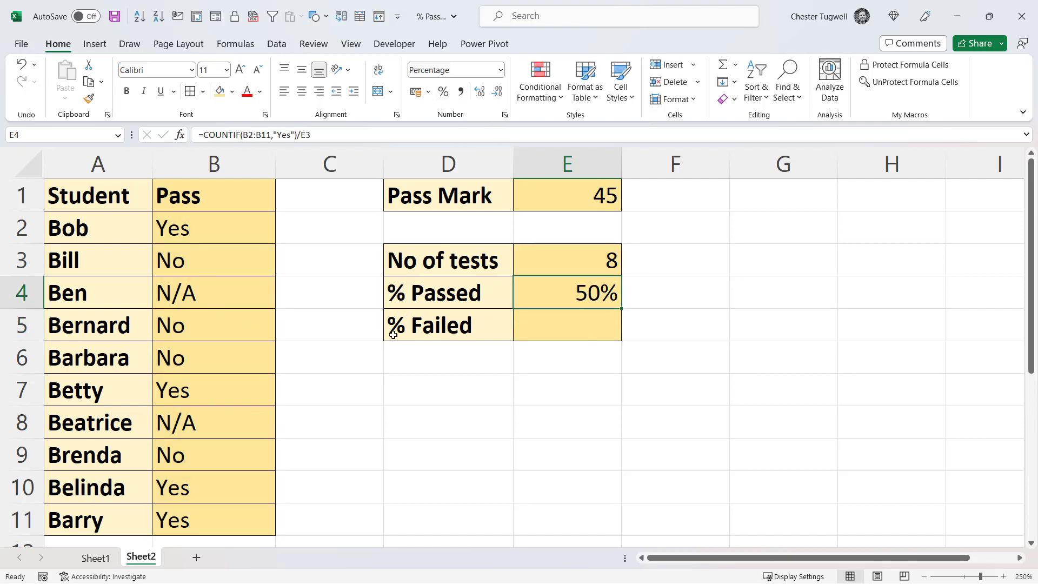
Enter =COUNTIF(B2:B11,"No")/E3 in E5 and format it as a percentage showing 50%.
left_click(590, 330)
type("=c")
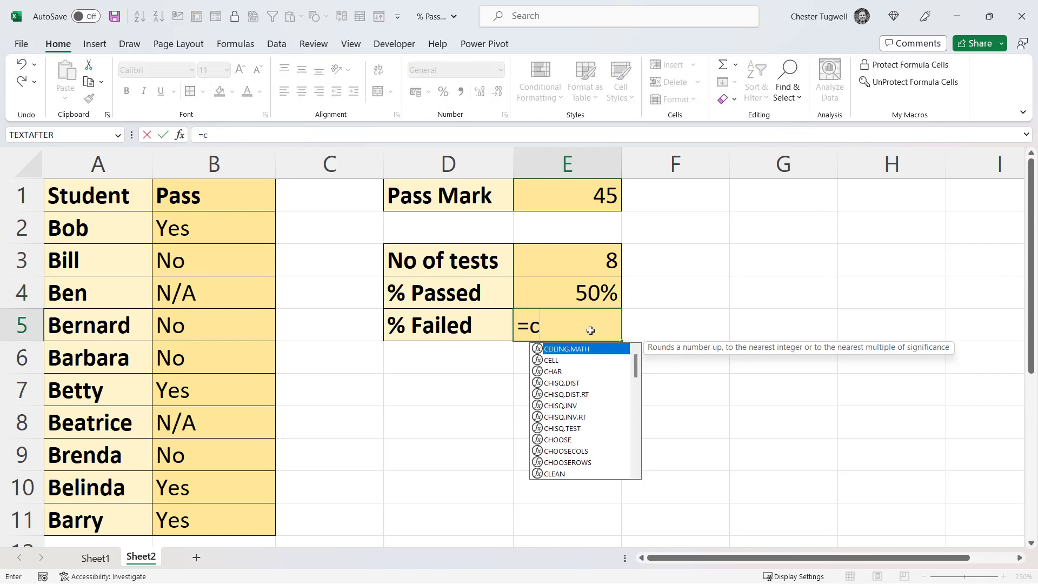
type("ountif")
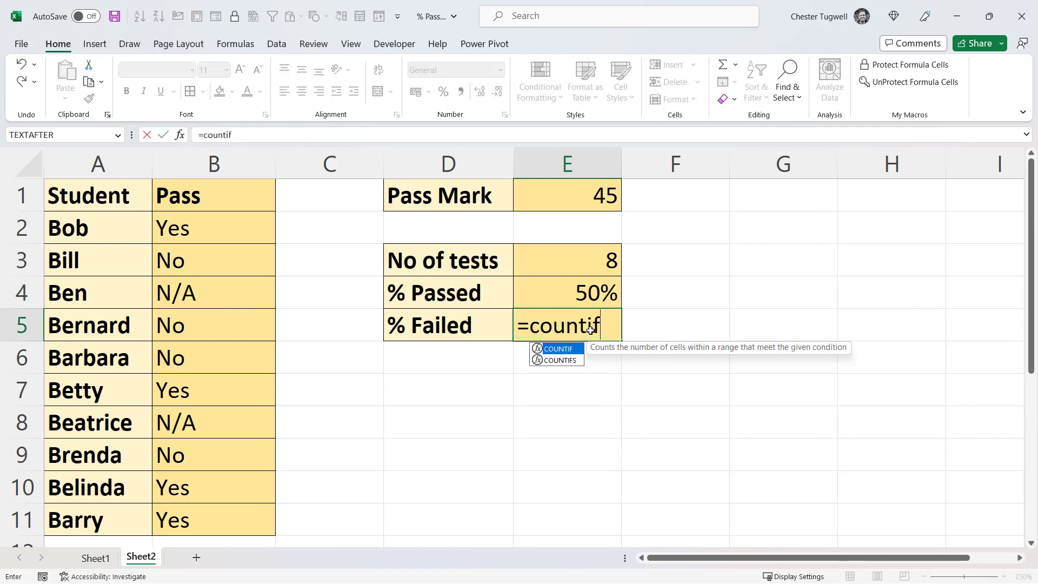
type("(")
left_click_drag(237, 238, 203, 513)
type(",")
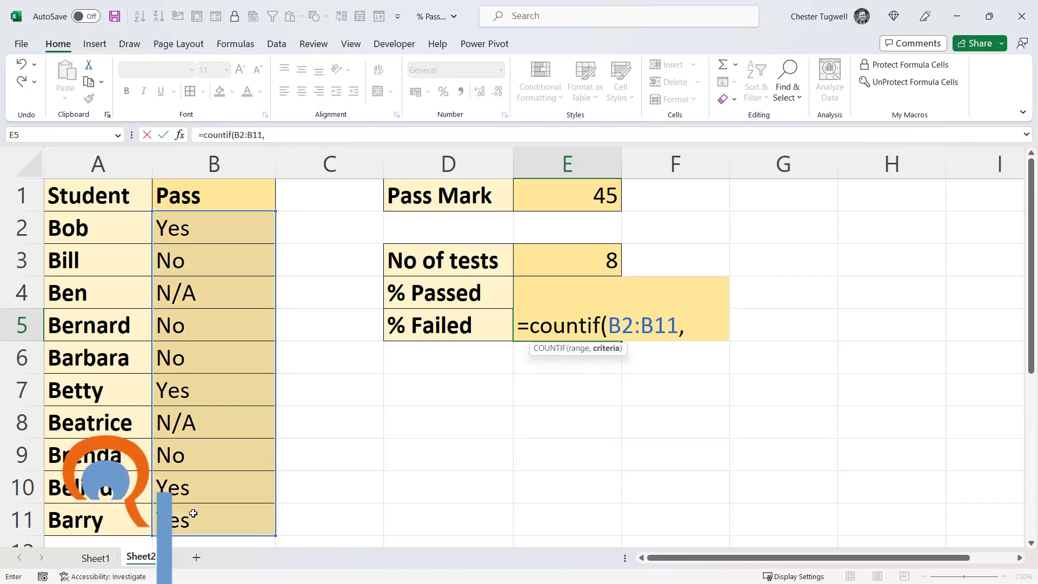
type("\"No")
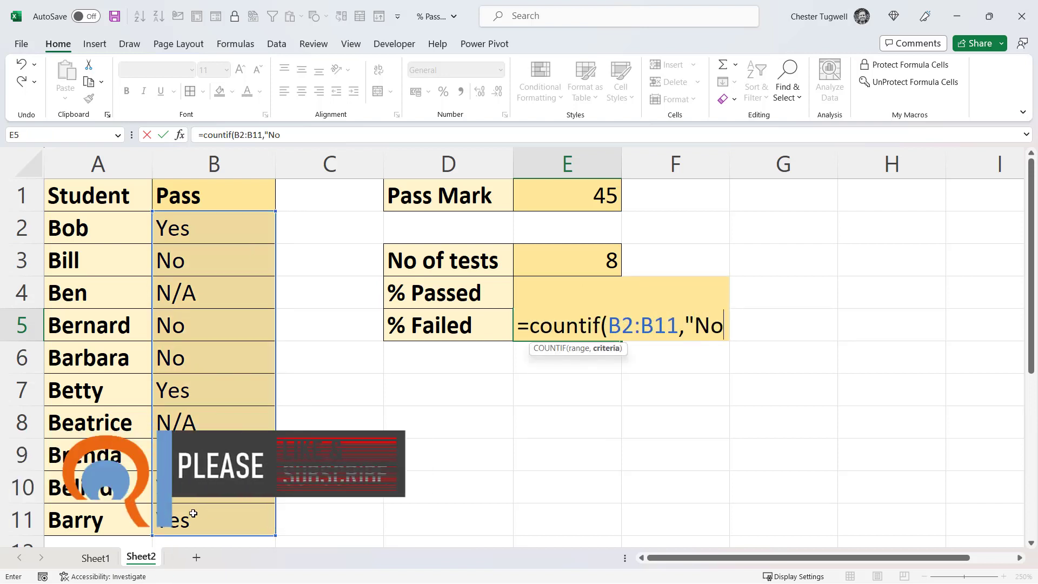
type("\")/")
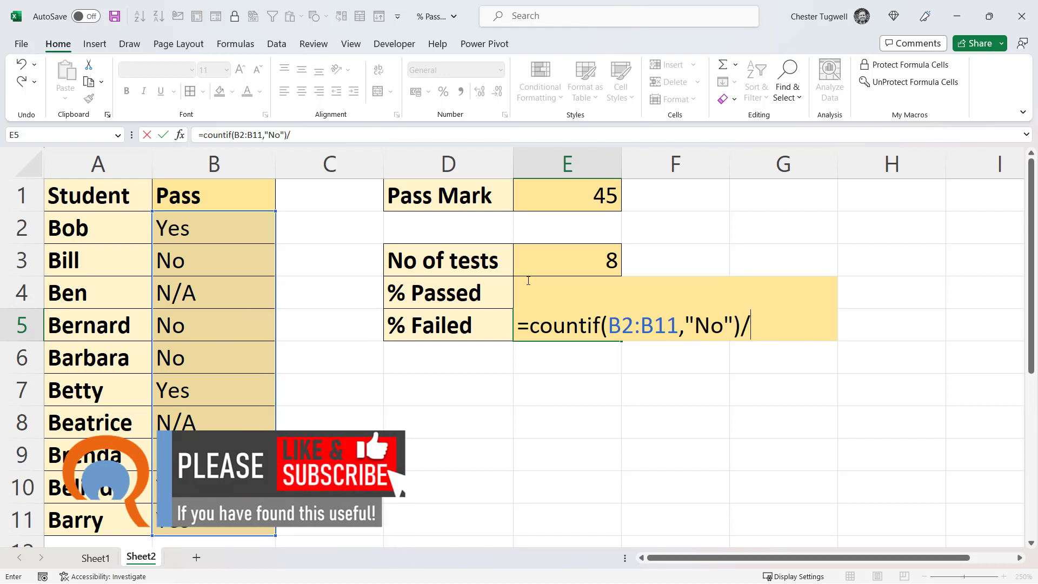
left_click(582, 259)
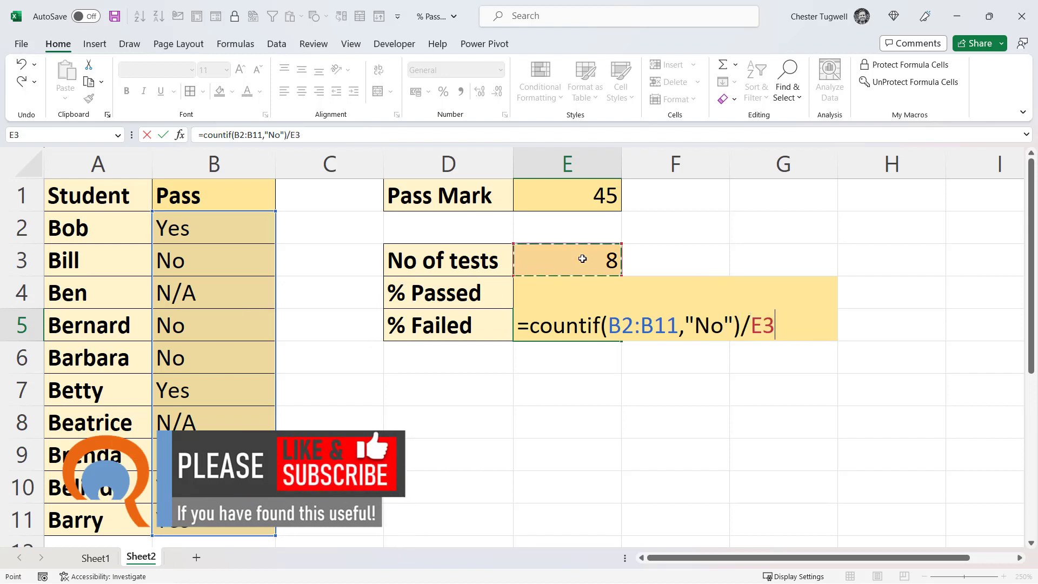
key("Return")
left_click(593, 323)
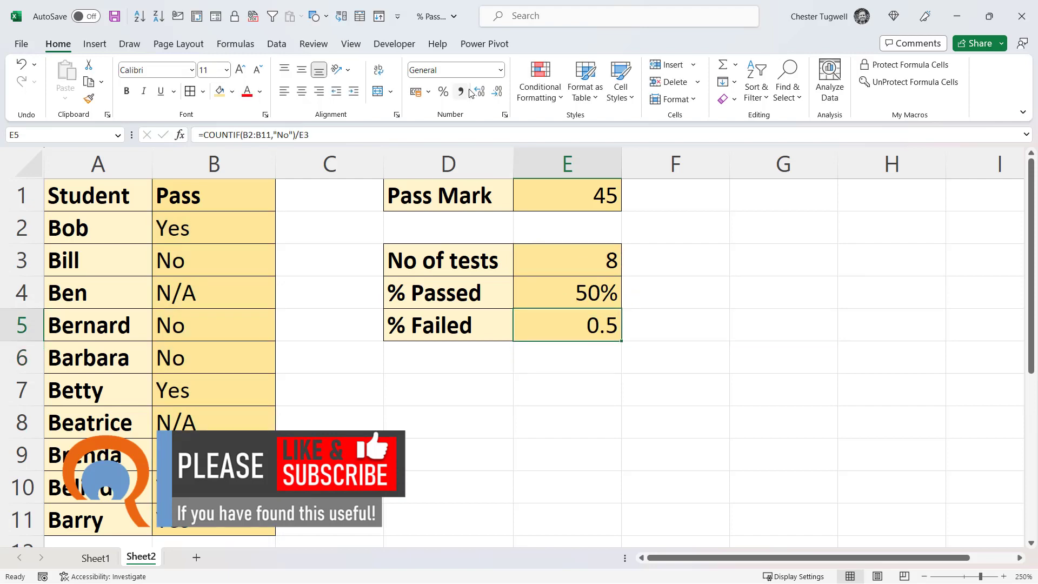
left_click(445, 93)
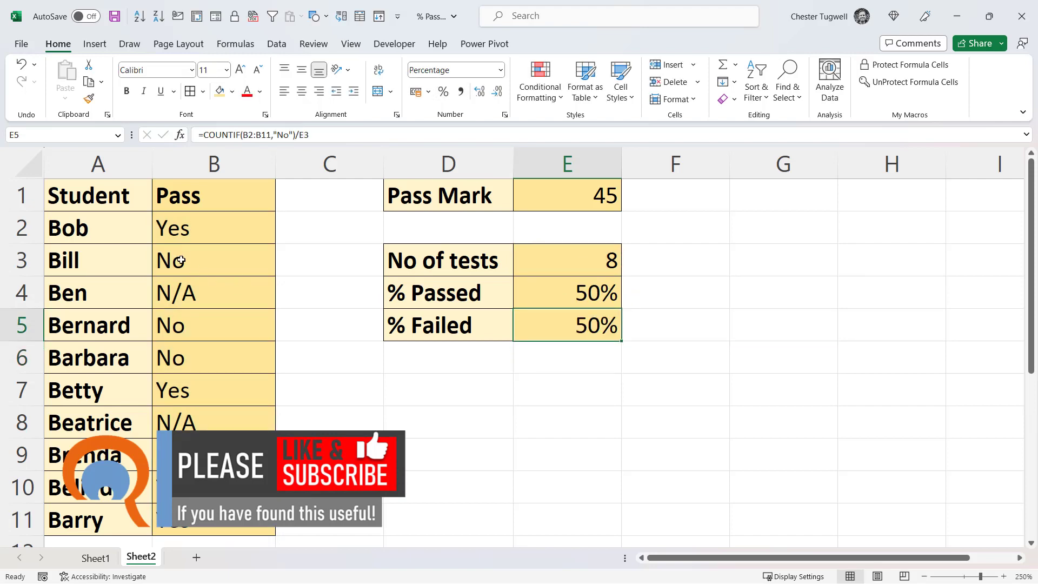
Change the B3 result from No to Yes, updating the summary to 63% passed and 38% failed.
left_click(226, 273)
type("Yes")
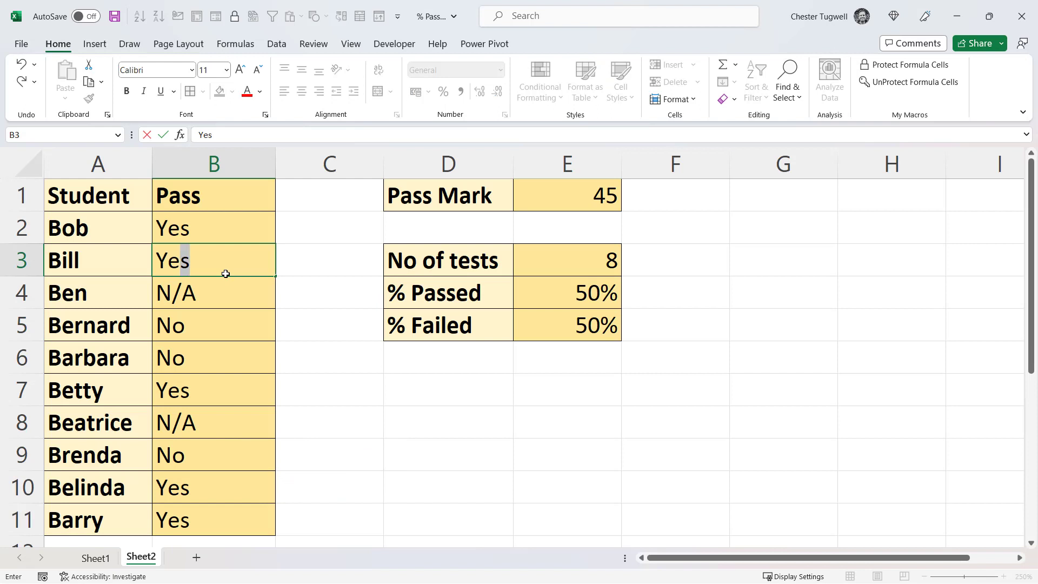
key("Return")
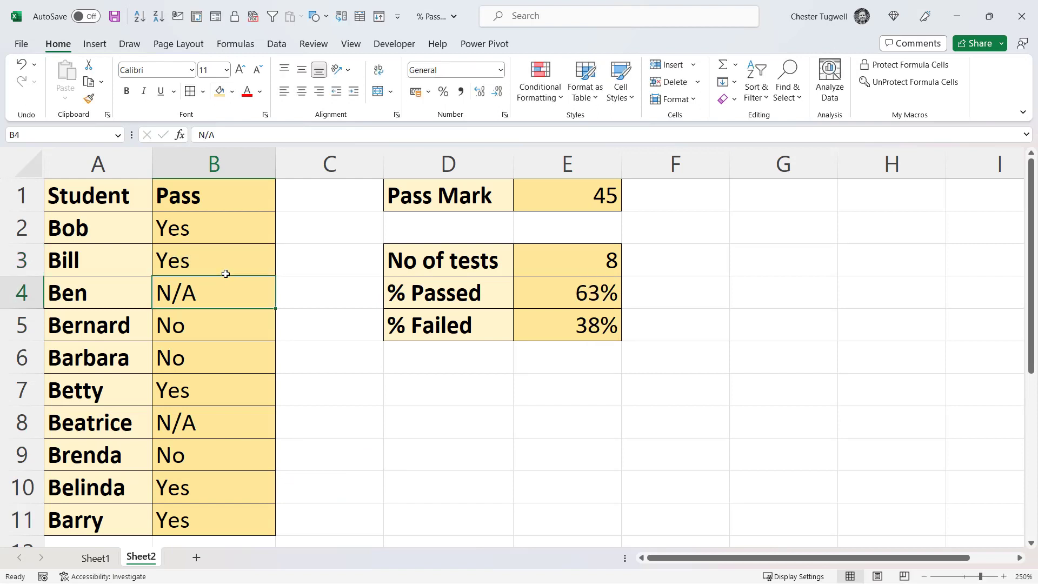